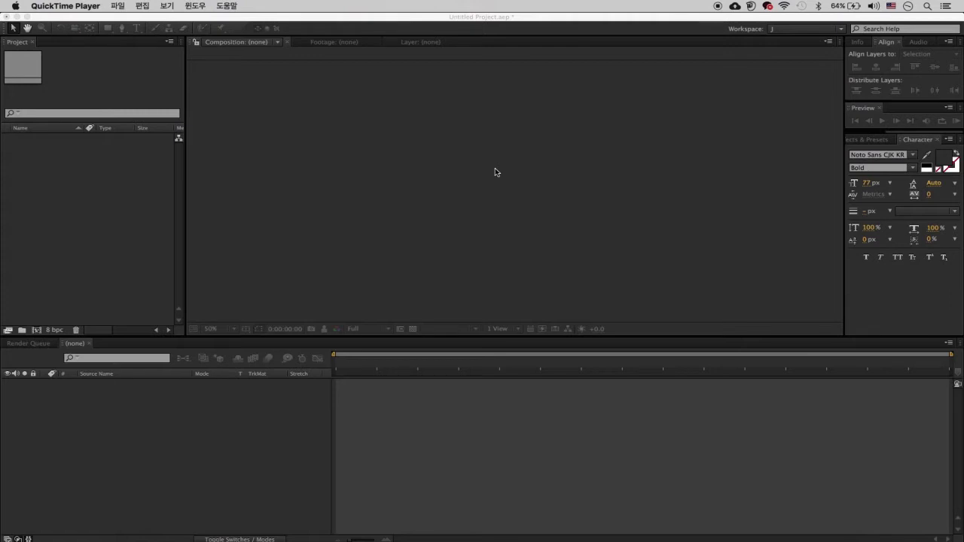
# Step: Create a new composition named Comp 1 with the HDV/HDTV 720 29.97 preset
pyautogui.click(495, 169)
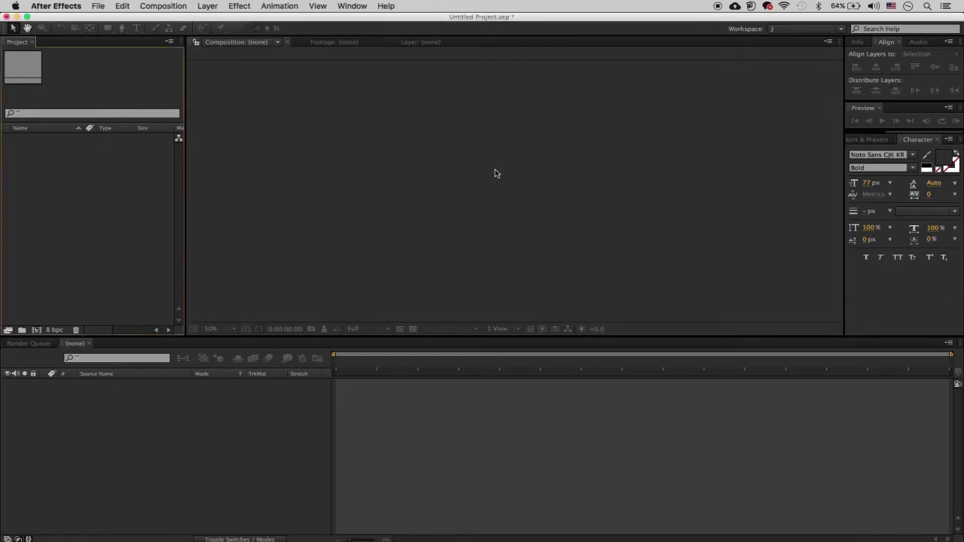
pyautogui.click(163, 6)
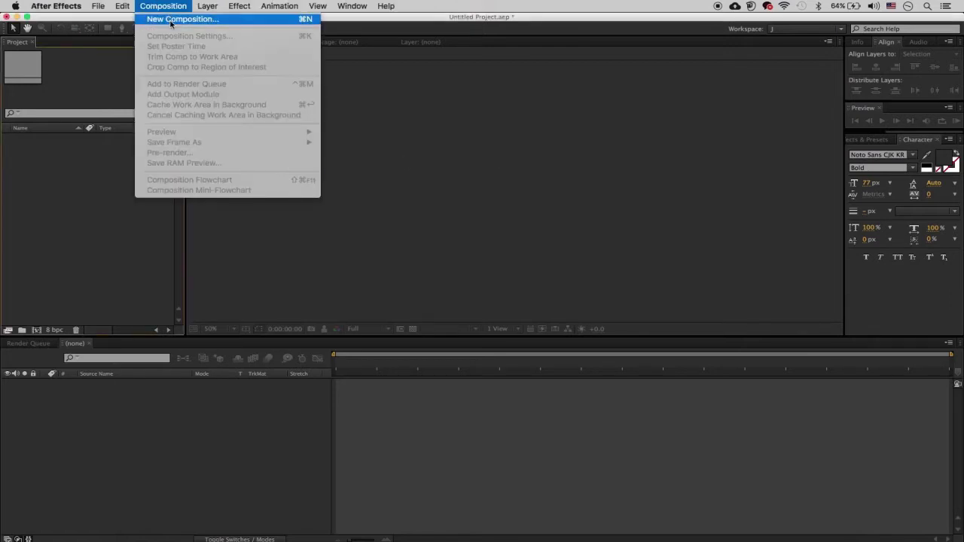
pyautogui.click(170, 21)
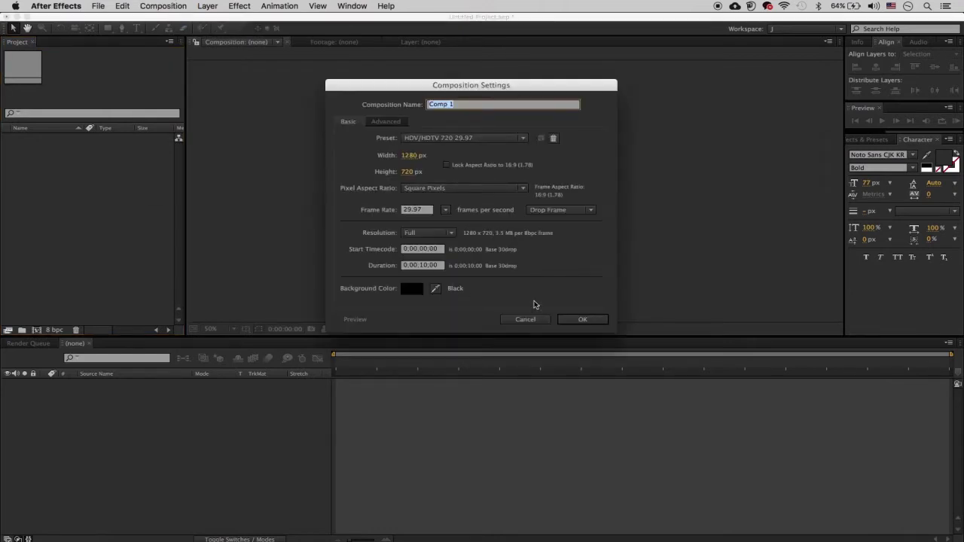
pyautogui.click(454, 141)
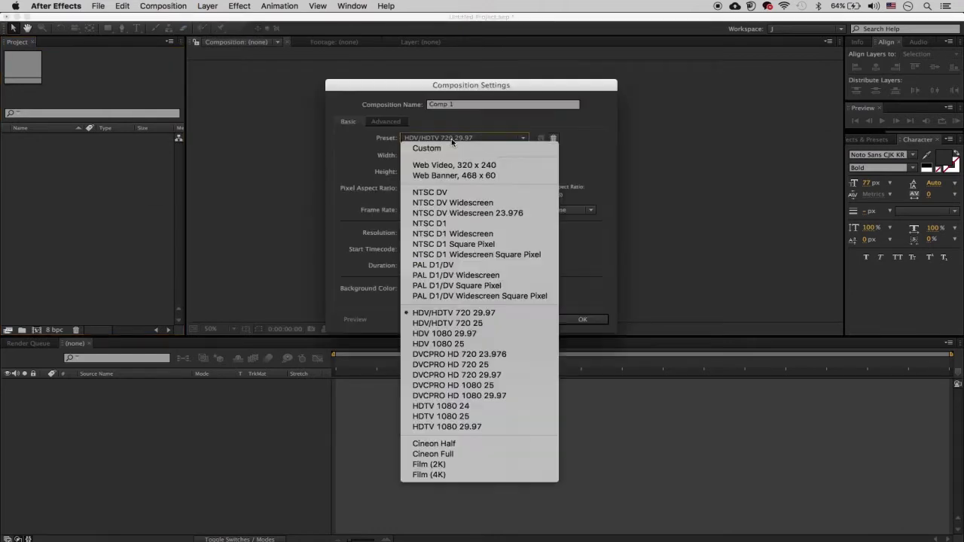
pyautogui.click(452, 313)
pyautogui.click(584, 321)
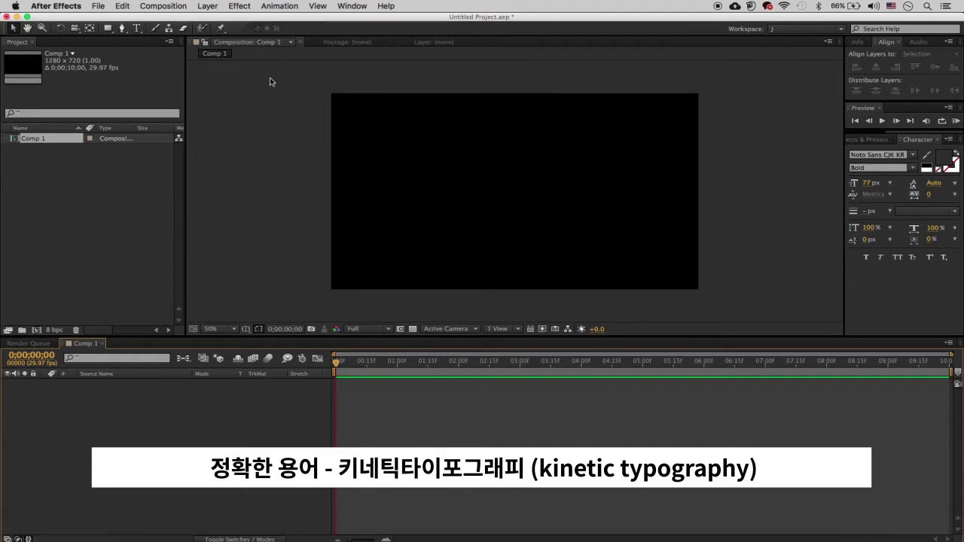
# Step: Add a text layer reading "cut" near the middle of the composition
pyautogui.click(136, 28)
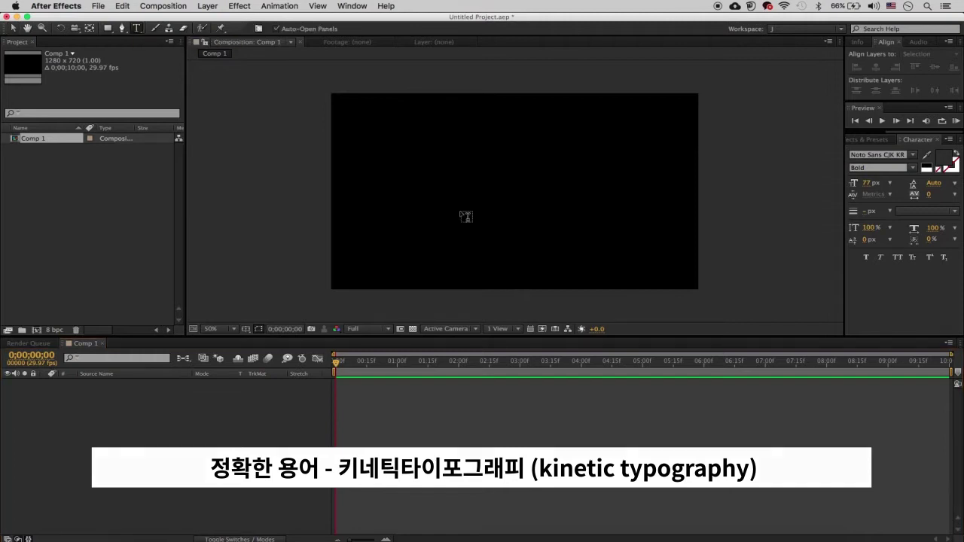
pyautogui.click(464, 211)
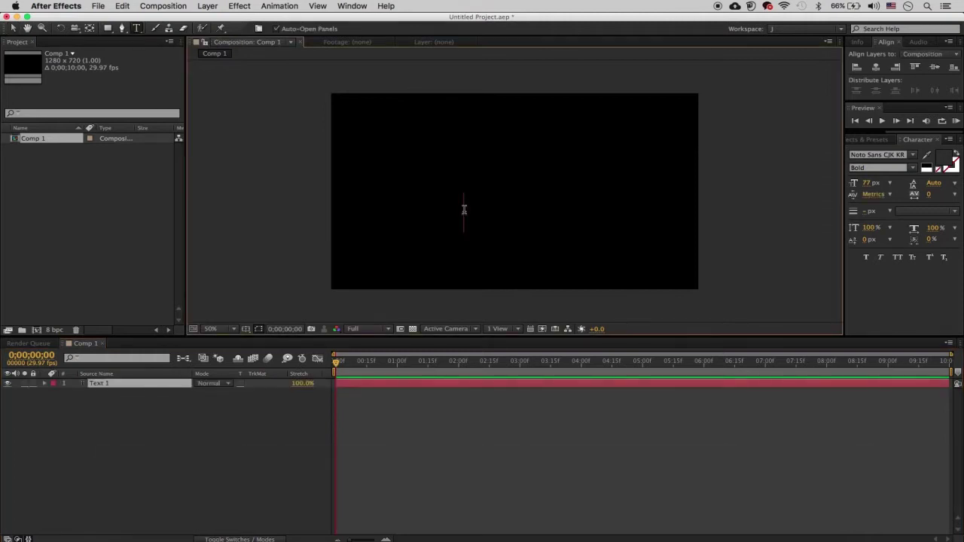
pyautogui.write('sut')
pyautogui.press('Left')
pyautogui.press('BackSpace')
pyautogui.press('BackSpace')
pyautogui.write('cu')
# Step: Set the "cut" text's font size to 311 px and its fill color to white
pyautogui.doubleClick(450, 203)
pyautogui.moveTo(870, 183); pyautogui.dragTo(886, 183)
pyautogui.moveTo(962, 149); pyautogui.dragTo(963, 150)
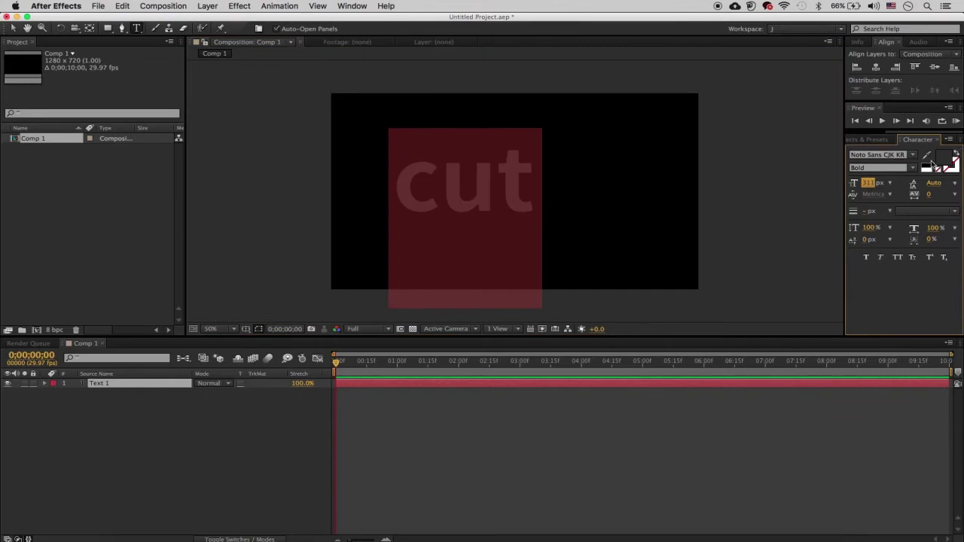
pyautogui.click(939, 164)
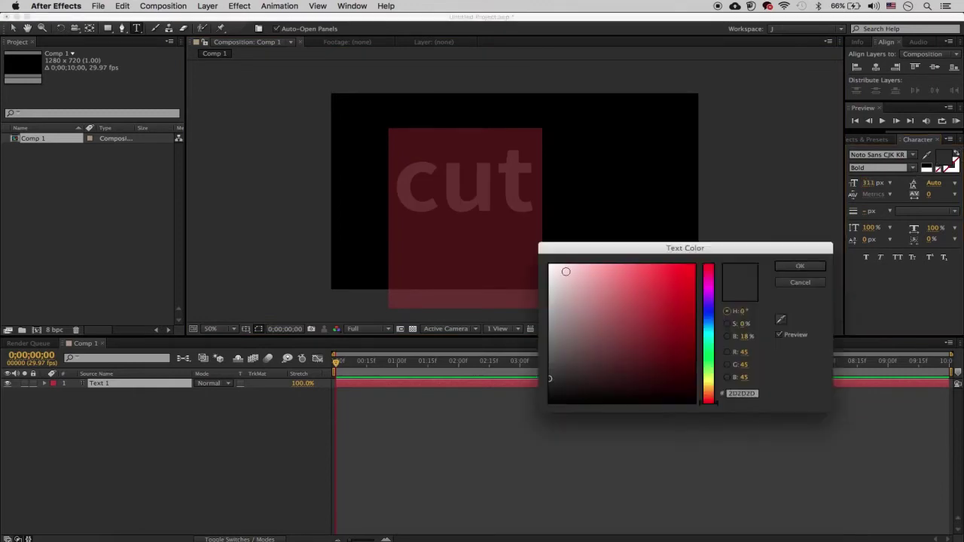
pyautogui.moveTo(562, 269); pyautogui.dragTo(547, 267)
pyautogui.click(800, 266)
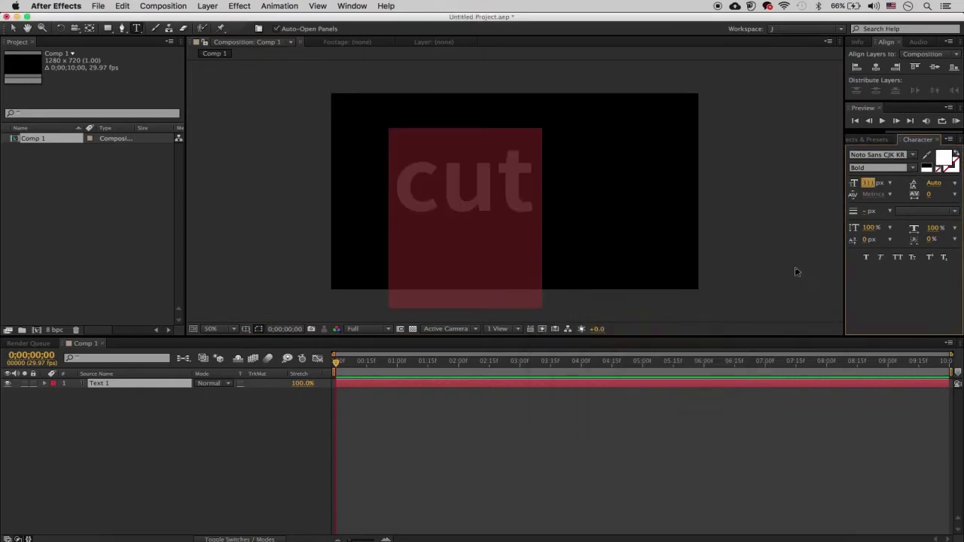
# Step: Move the "cut" text toward the middle and align it to the composition's horizontal and vertical center
pyautogui.click(12, 31)
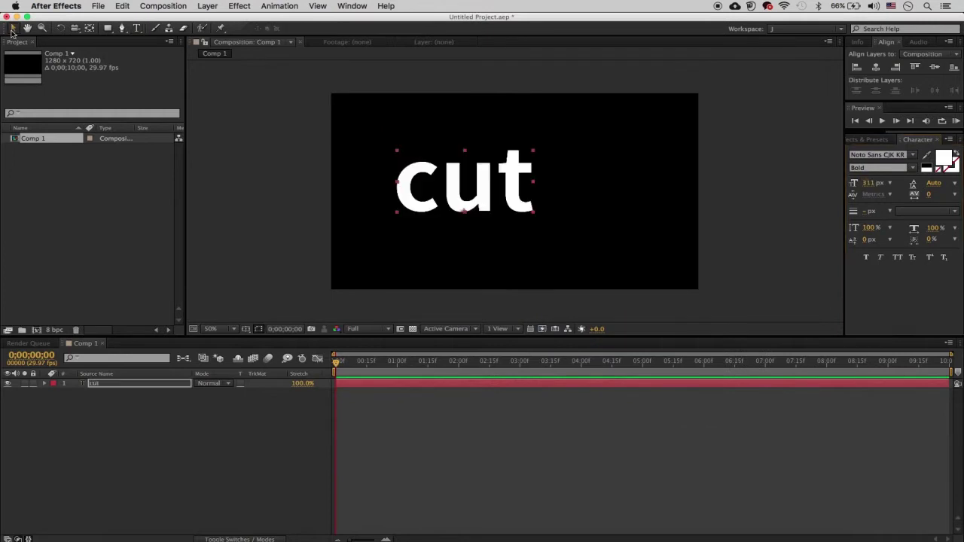
pyautogui.click(469, 190)
pyautogui.moveTo(468, 191); pyautogui.dragTo(509, 191)
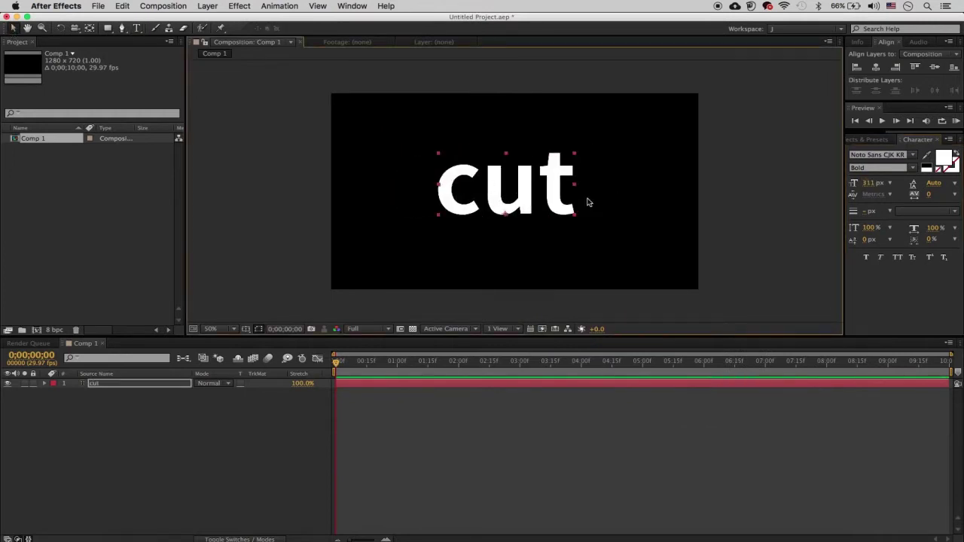
pyautogui.moveTo(554, 183); pyautogui.dragTo(565, 188)
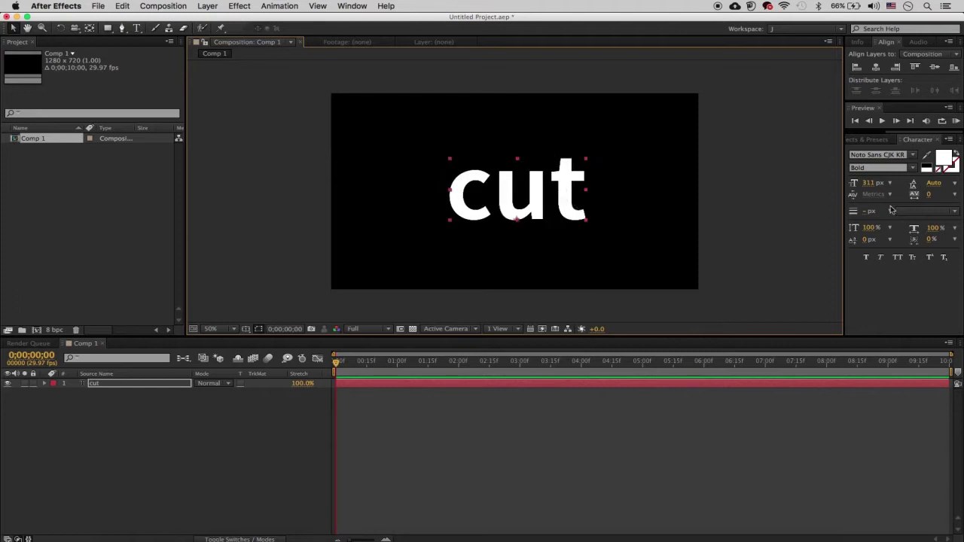
pyautogui.click(877, 68)
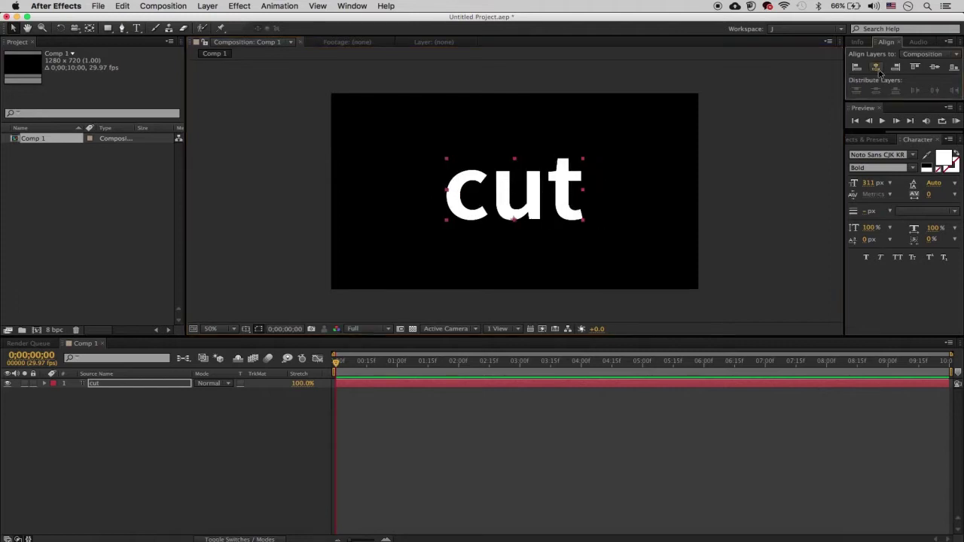
pyautogui.click(935, 69)
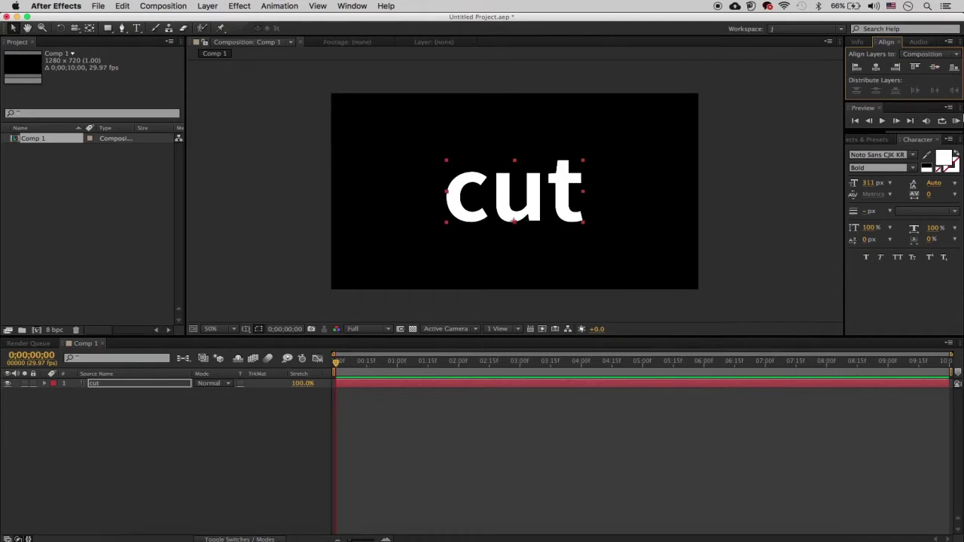
# Step: With no layer selected, draw a white rectangle shape over the left part of the text, and undo it
pyautogui.click(764, 204)
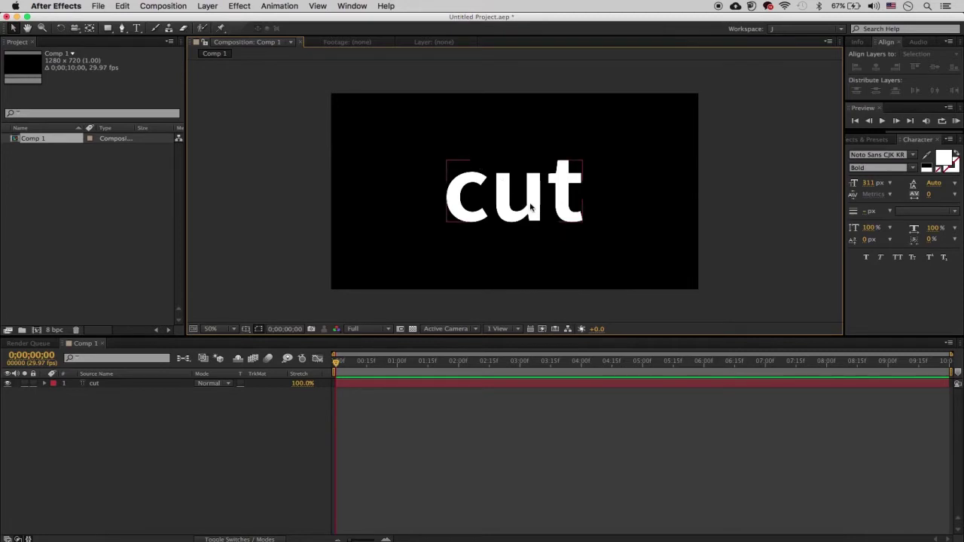
pyautogui.click(108, 28)
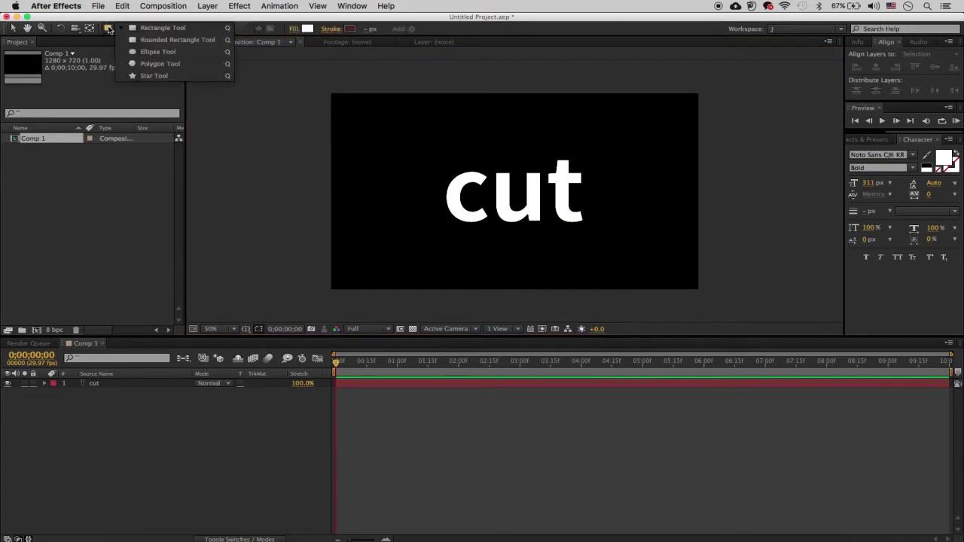
pyautogui.click(149, 31)
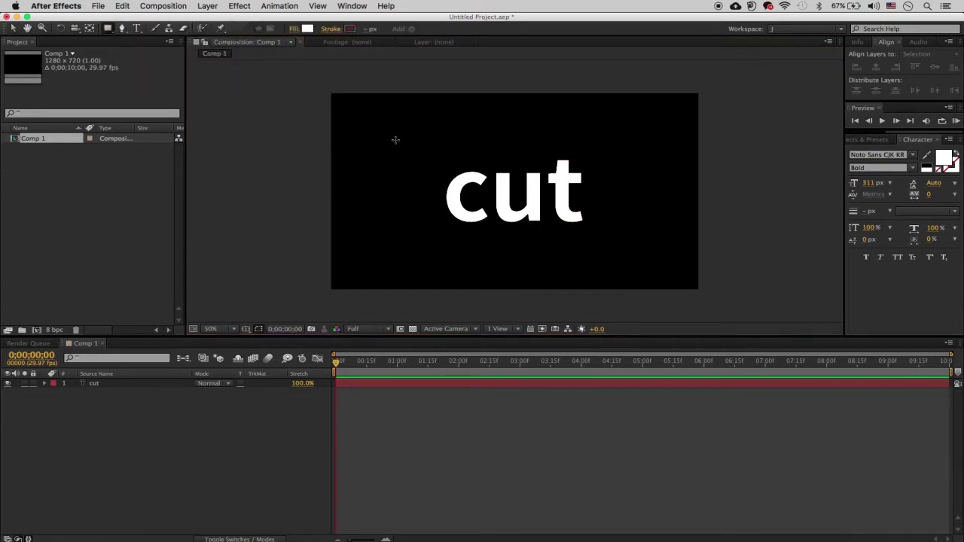
pyautogui.moveTo(396, 141); pyautogui.dragTo(527, 253)
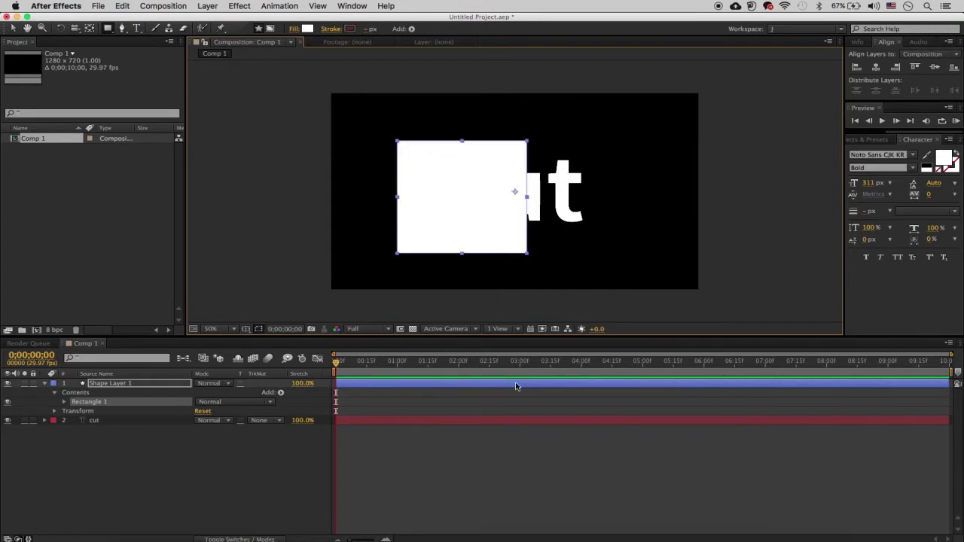
pyautogui.press('super+z')
# Step: Mask the "cut" layer with a rectangle around its left part, rotate the mask counterclockwise and shift it slightly down
pyautogui.click(166, 384)
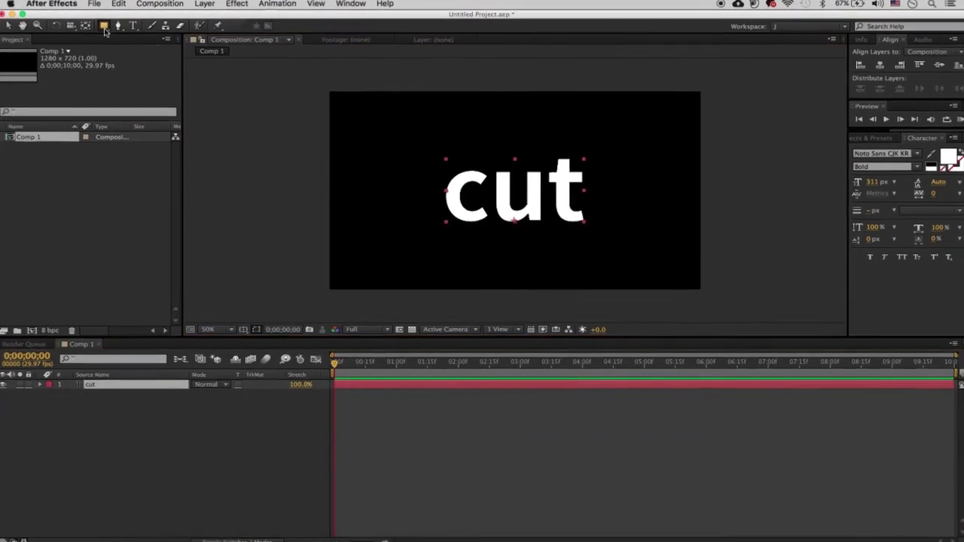
pyautogui.moveTo(403, 140); pyautogui.dragTo(526, 256)
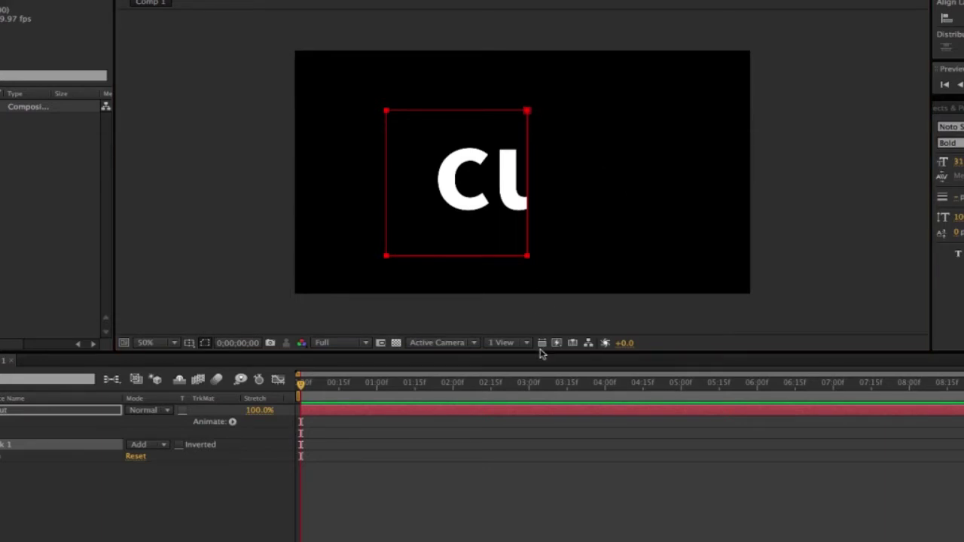
pyautogui.doubleClick(503, 111)
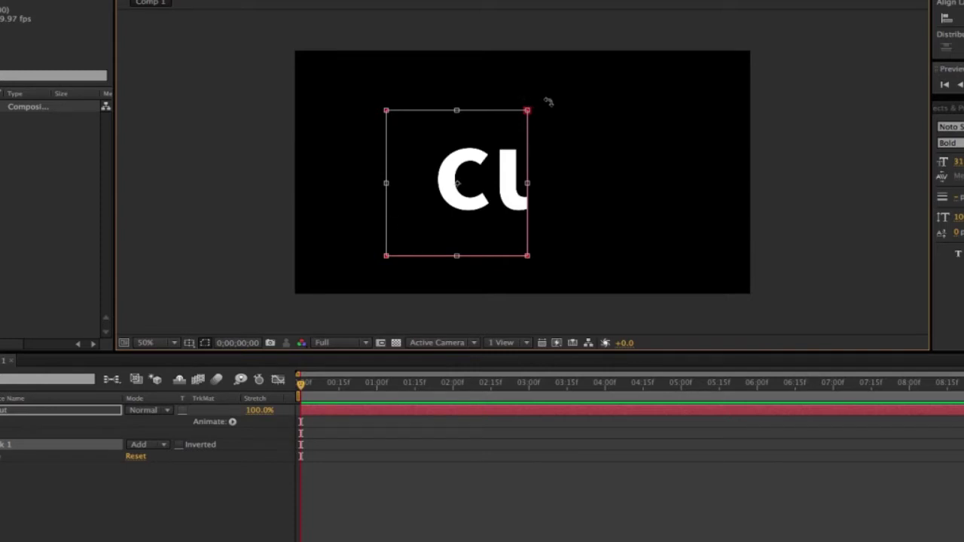
pyautogui.moveTo(548, 102); pyautogui.dragTo(493, 54)
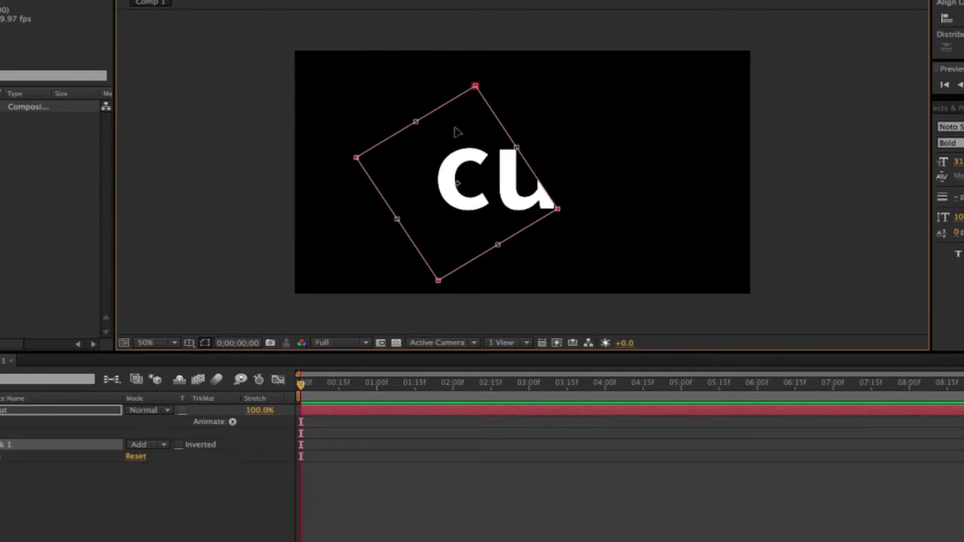
pyautogui.moveTo(455, 130); pyautogui.dragTo(460, 148)
pyautogui.press('Return')
# Step: Delete the tilted rectangular mask from the "cut" layer
pyautogui.click(726, 164)
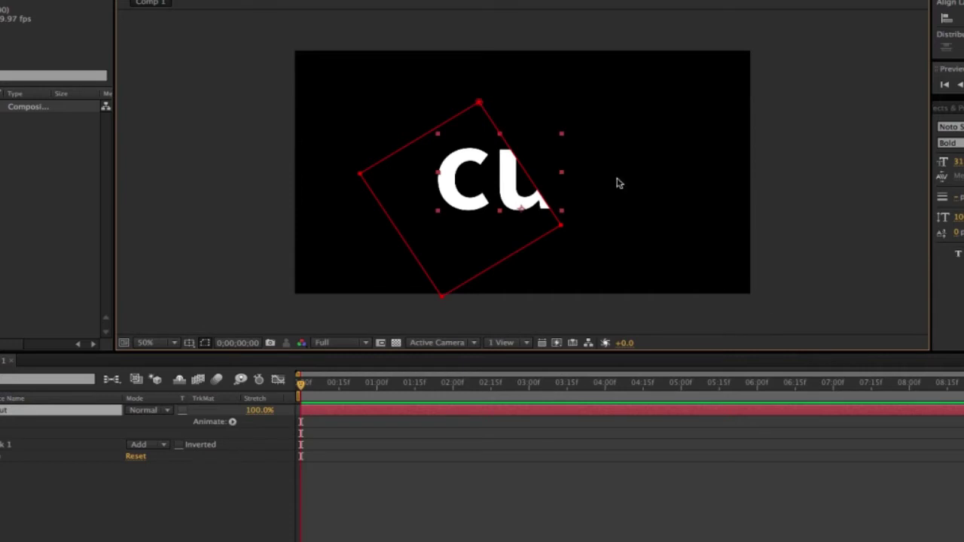
pyautogui.click(479, 103)
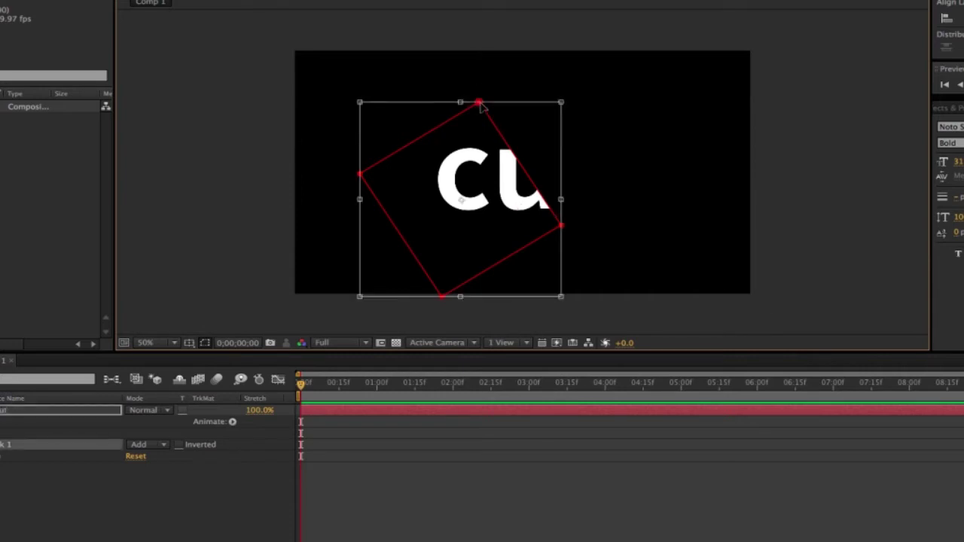
pyautogui.press('Delete')
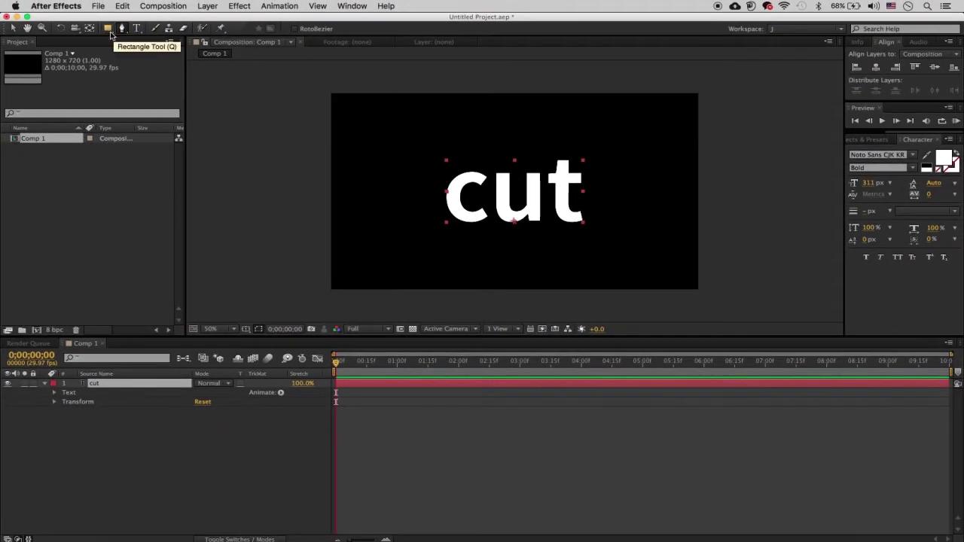
# Step: Draw a closed four-point Pen mask around the left part of "cut", with a diagonal edge slicing down through the u
pyautogui.click(107, 28)
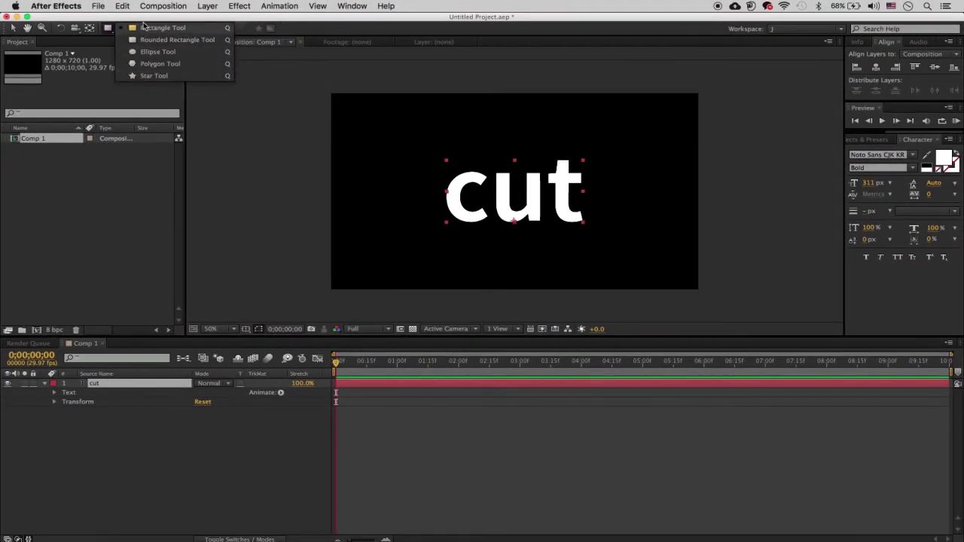
pyautogui.click(113, 29)
pyautogui.click(121, 29)
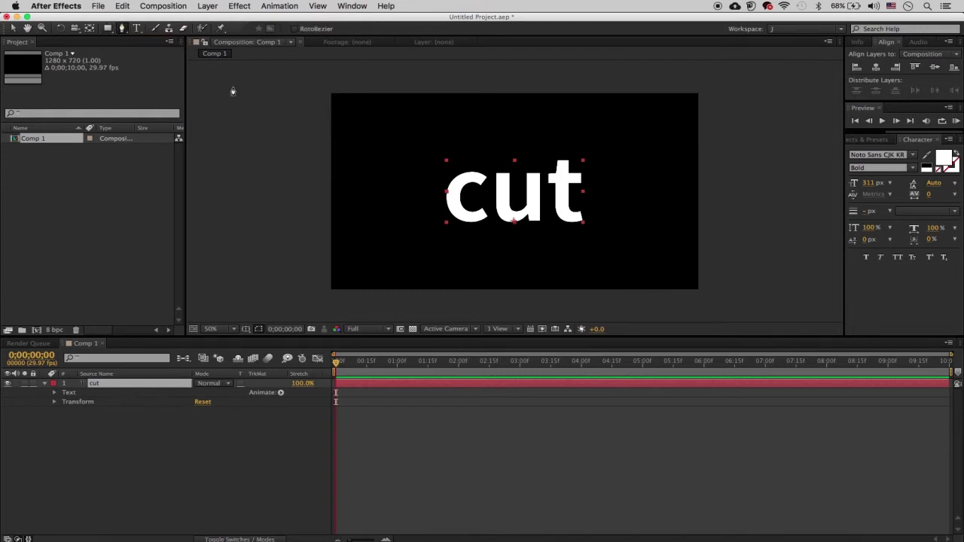
pyautogui.click(470, 134)
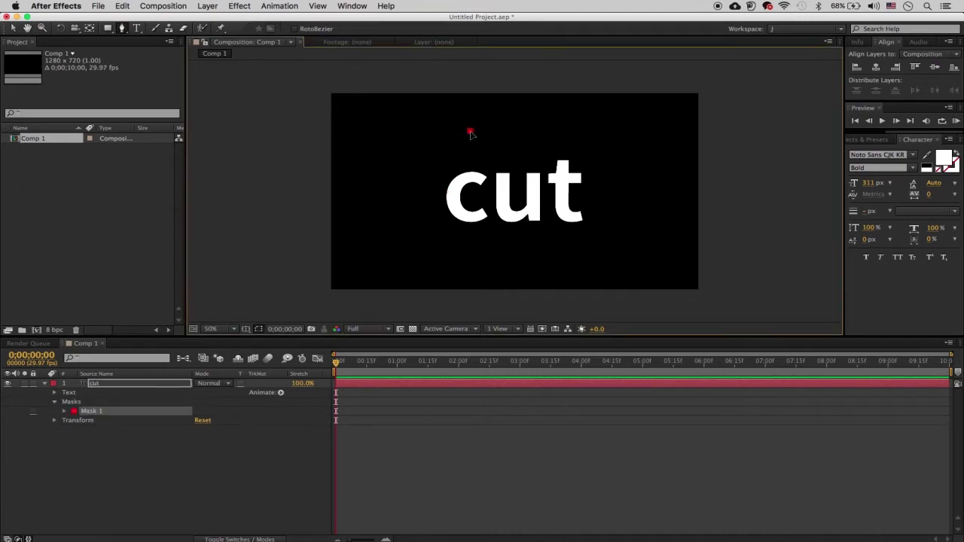
pyautogui.click(571, 251)
pyautogui.click(425, 248)
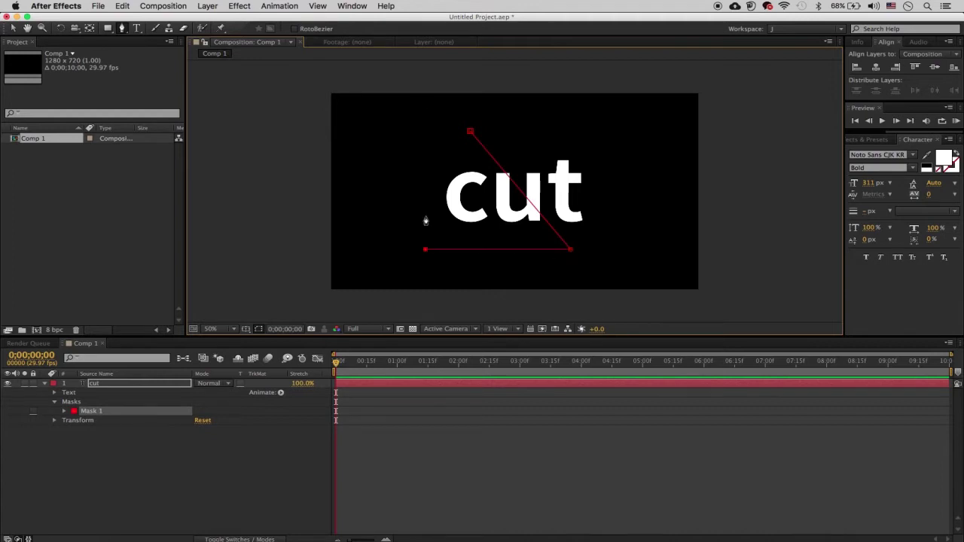
pyautogui.click(425, 134)
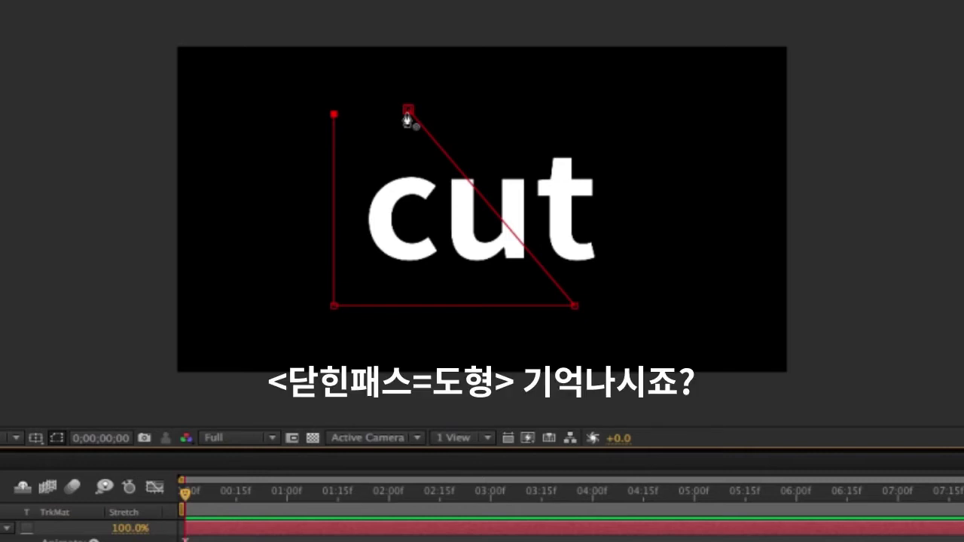
pyautogui.click(408, 111)
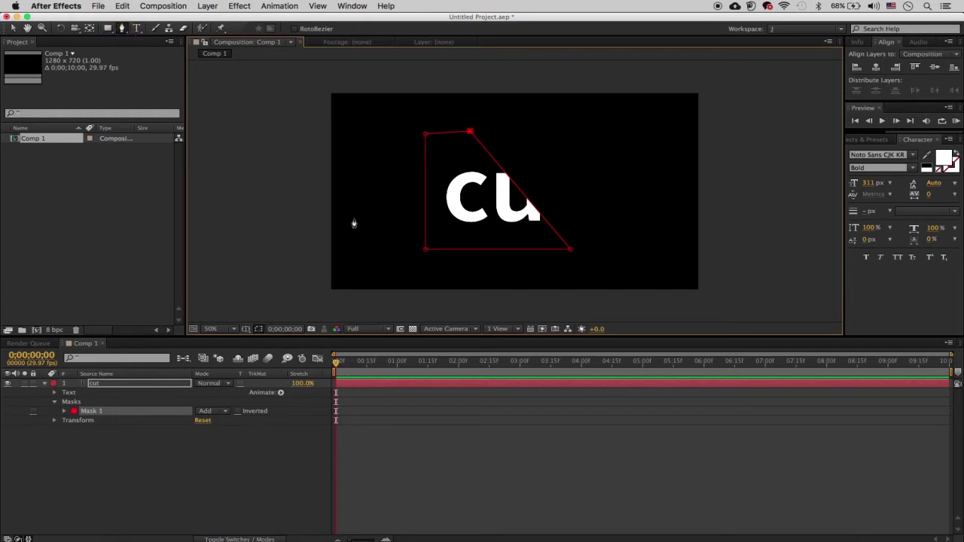
# Step: Steepen the mask's diagonal edge by moving its lower-right corner left and its upper-right corner slightly left and down
pyautogui.click(11, 30)
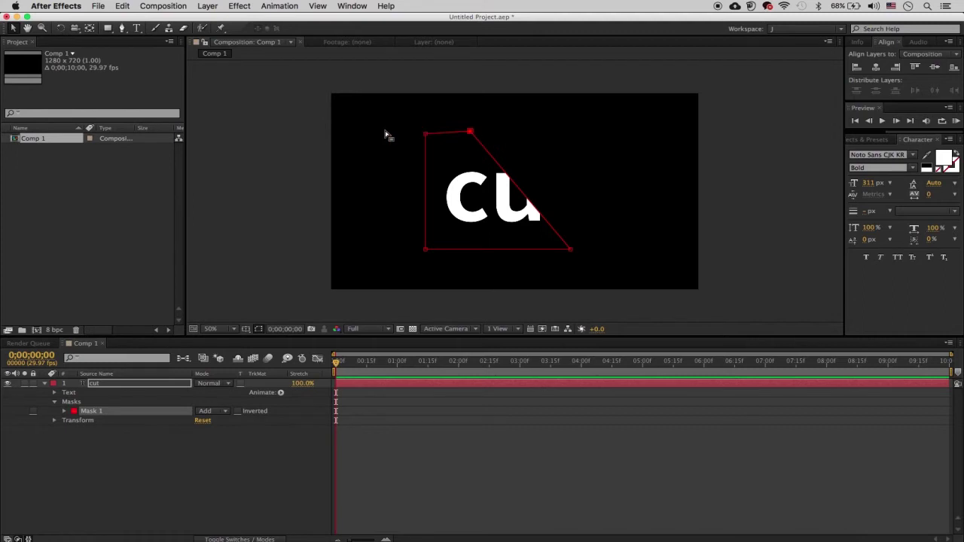
pyautogui.click(285, 436)
pyautogui.click(95, 384)
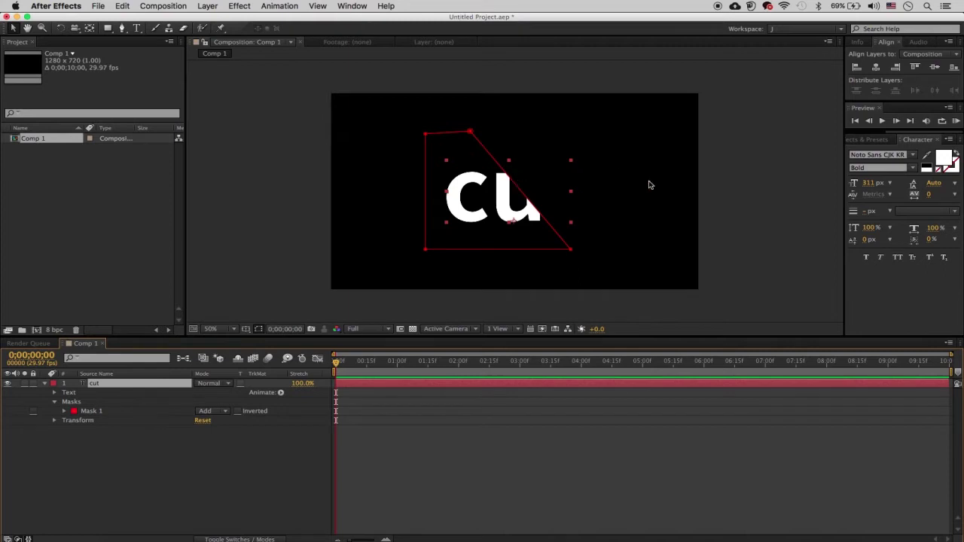
pyautogui.click(575, 254)
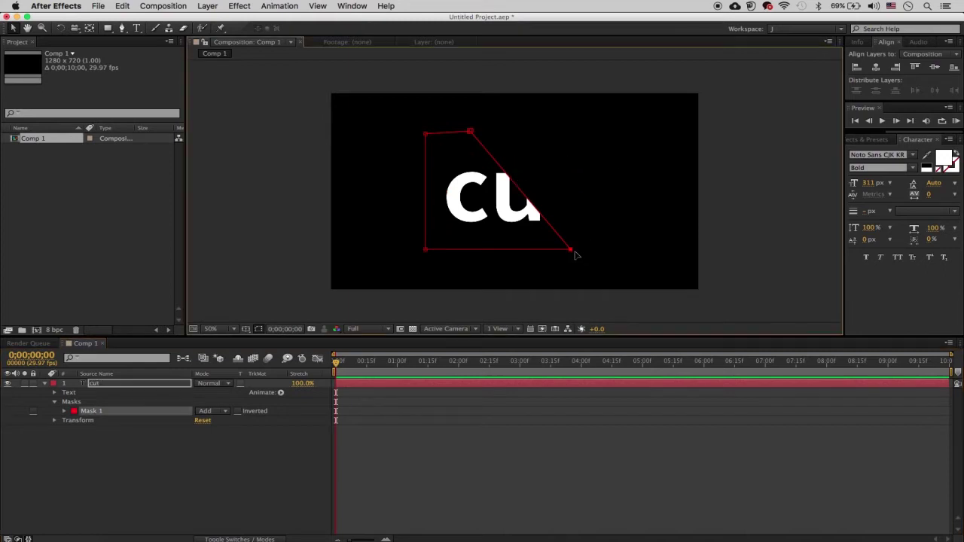
pyautogui.moveTo(573, 254); pyautogui.dragTo(561, 251)
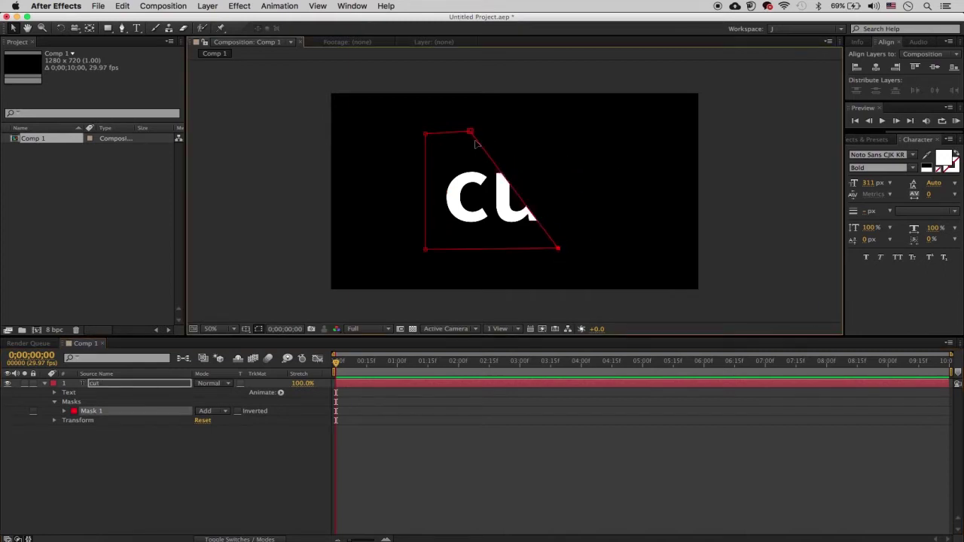
pyautogui.moveTo(472, 136); pyautogui.dragTo(469, 140)
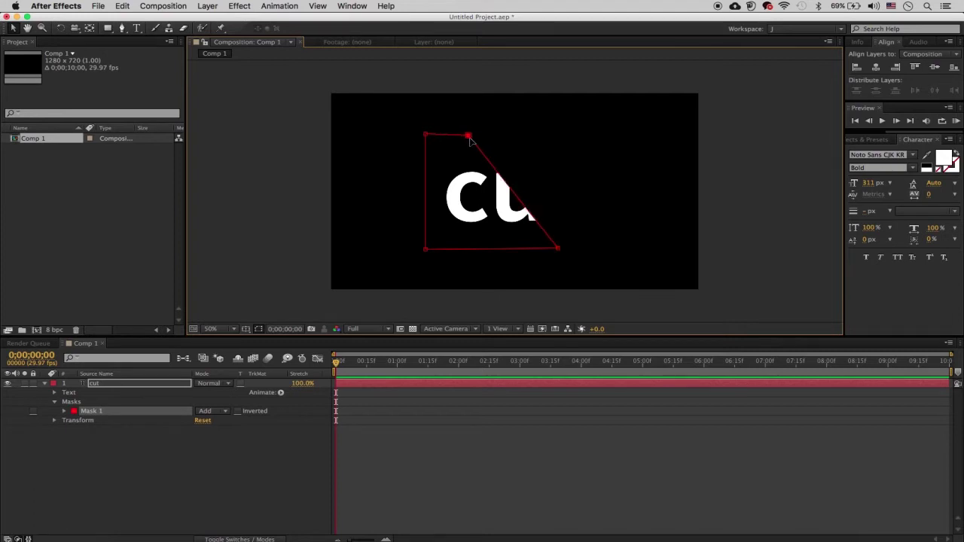
# Step: Duplicate the "cut" layer twice and undo both duplications
pyautogui.click(143, 384)
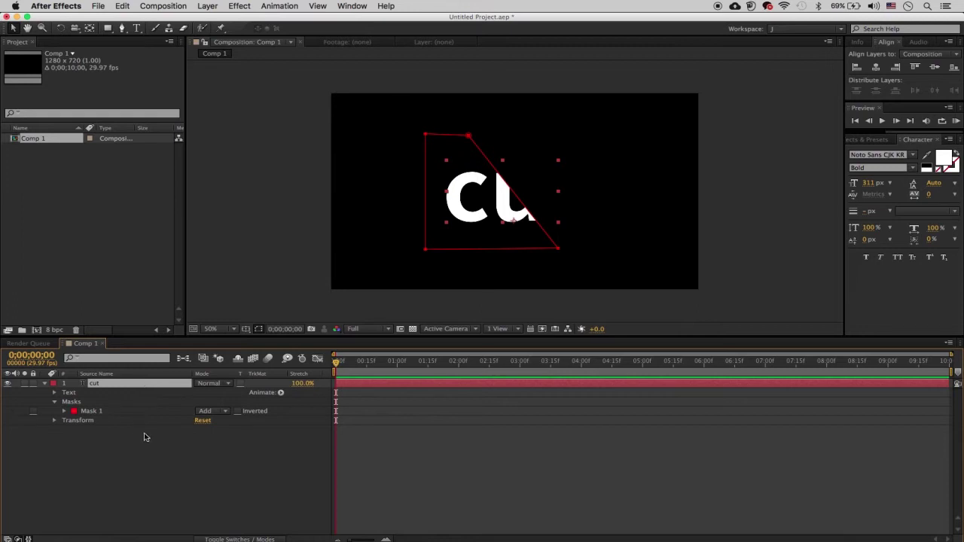
pyautogui.press('super+d')
pyautogui.press('super+d')
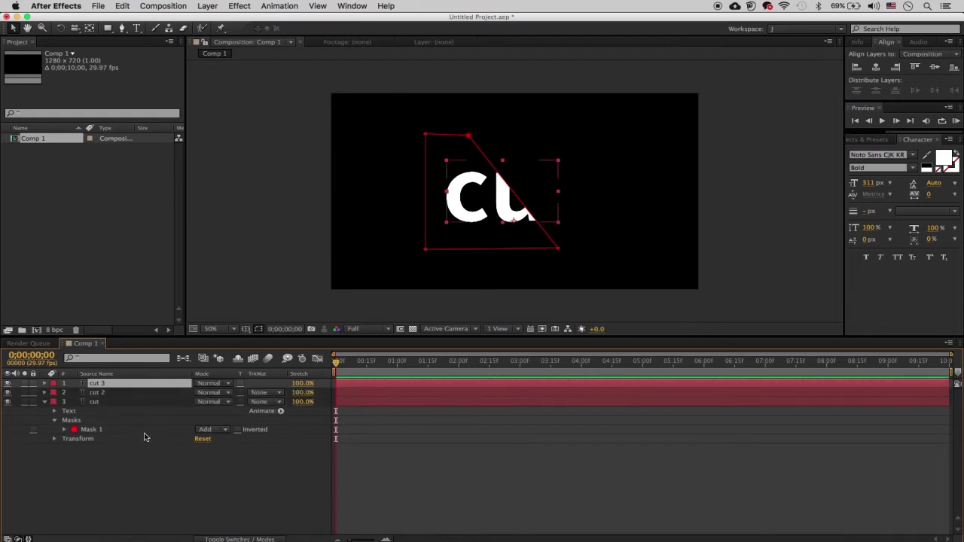
pyautogui.press('super+z')
pyautogui.press('super+z')
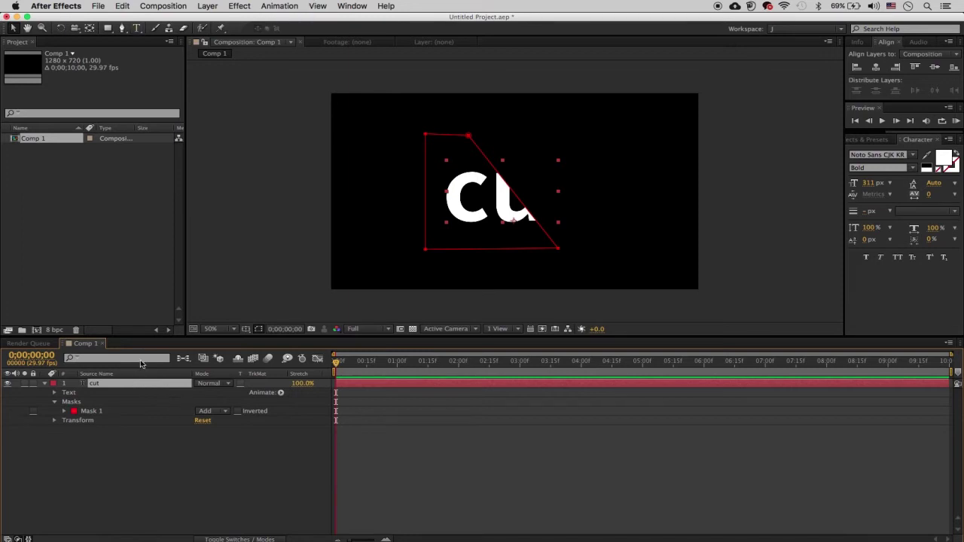
# Step: Duplicate the masked "cut" layer once and select the copy
pyautogui.click(122, 6)
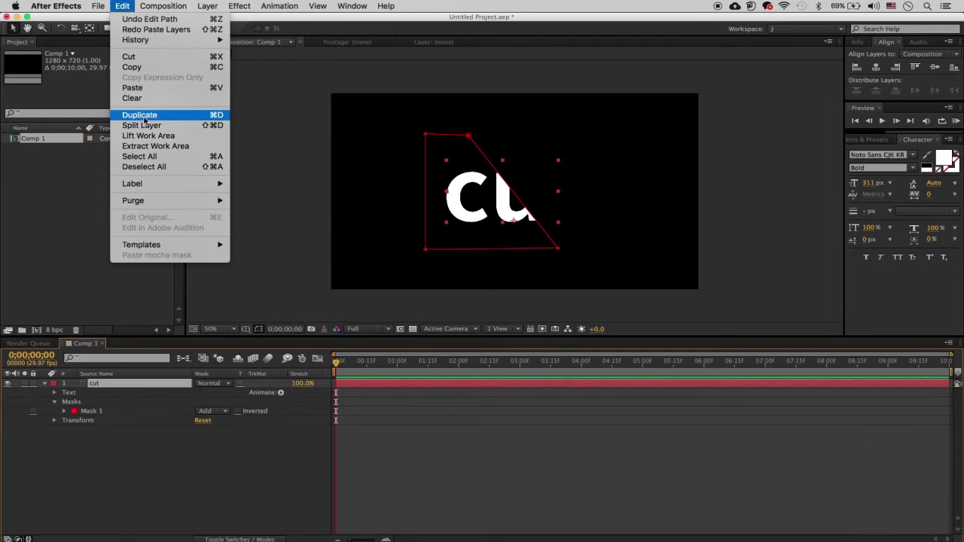
pyautogui.click(212, 119)
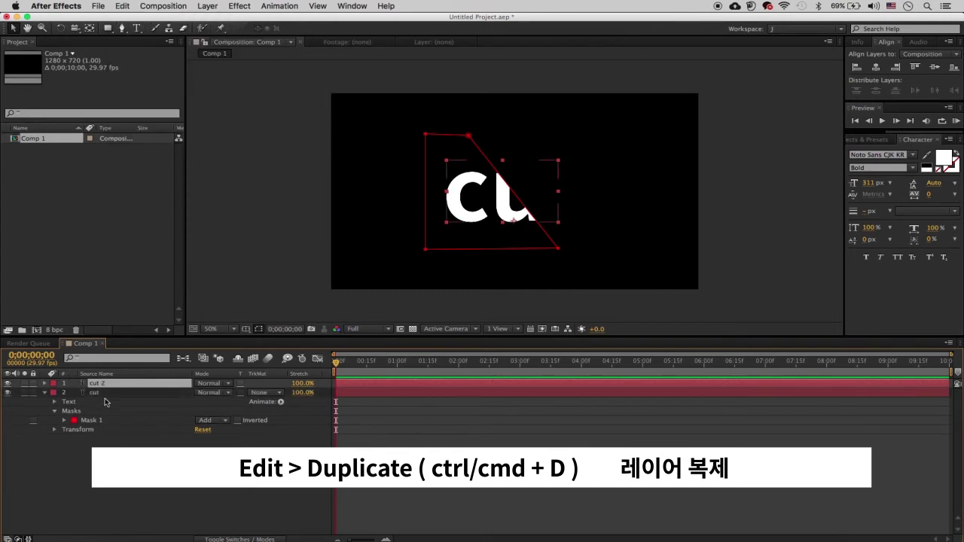
pyautogui.click(102, 393)
pyautogui.click(111, 385)
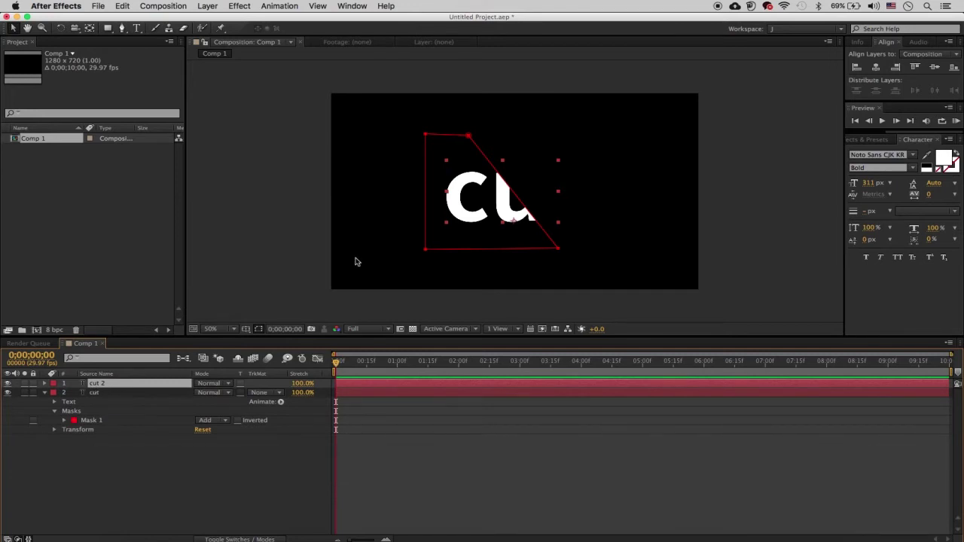
# Step: Move the two left mask points of "cut 2" past the t so its mask covers the right part of the word
pyautogui.click(426, 137)
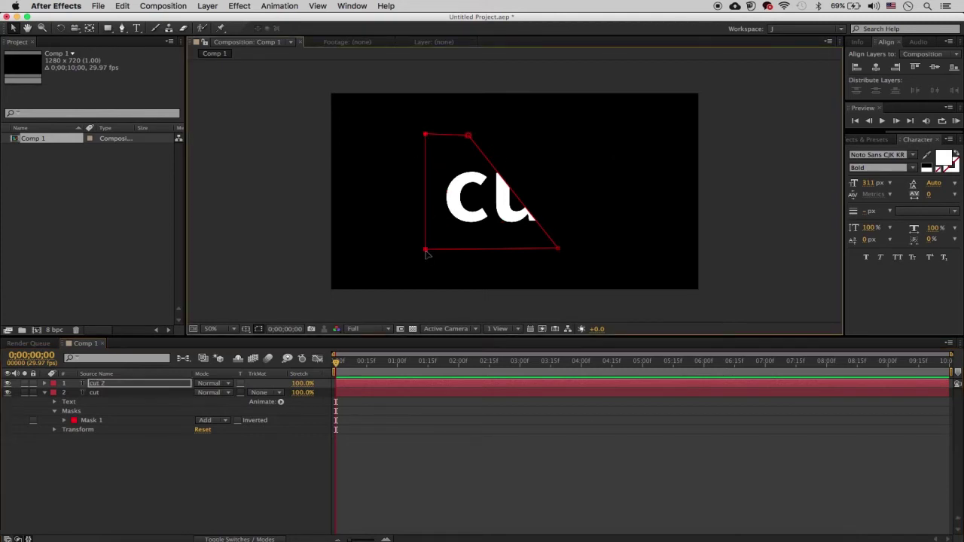
pyautogui.moveTo(427, 255); pyautogui.dragTo(622, 257)
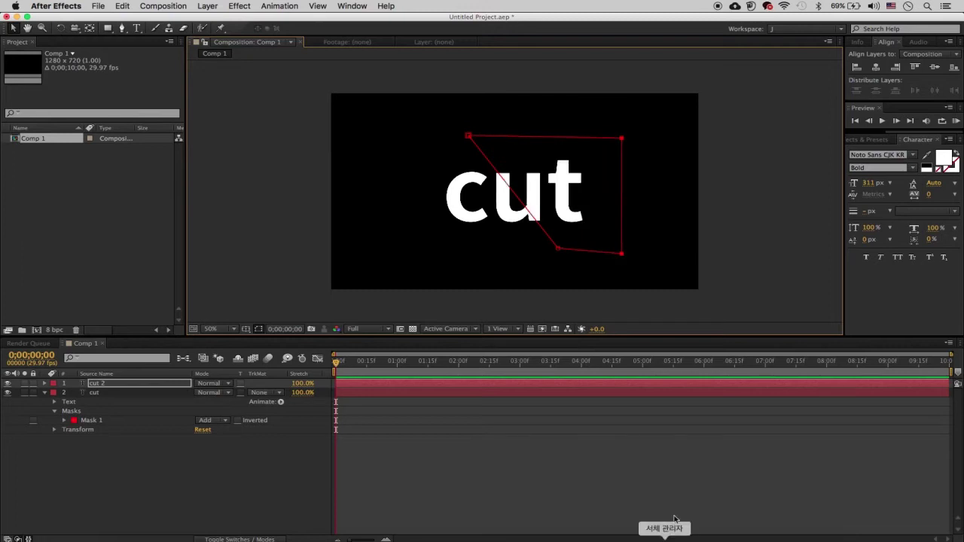
pyautogui.click(674, 486)
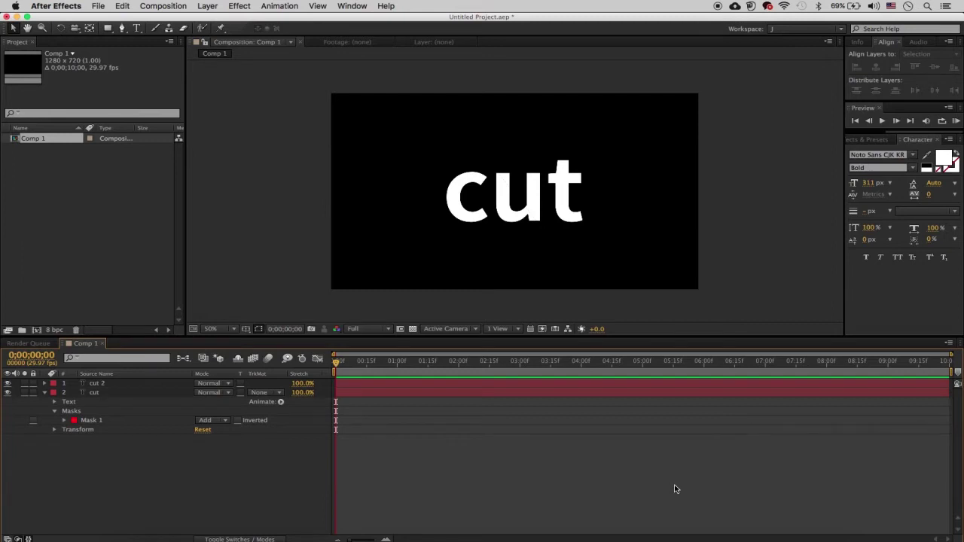
# Step: Solo the "cut" and "cut 2" layers in turn to examine each half of the sliced word
pyautogui.click(25, 393)
pyautogui.click(25, 393)
pyautogui.click(25, 383)
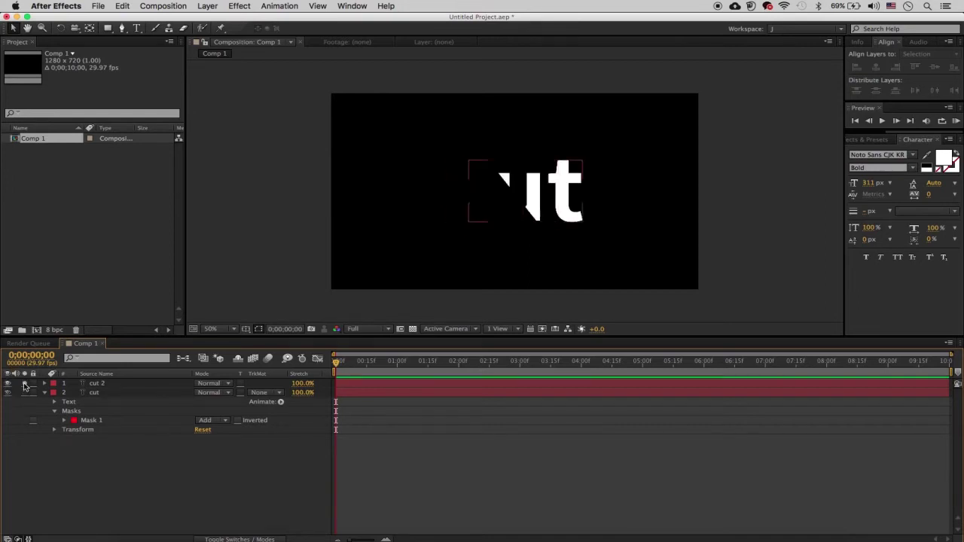
pyautogui.click(25, 383)
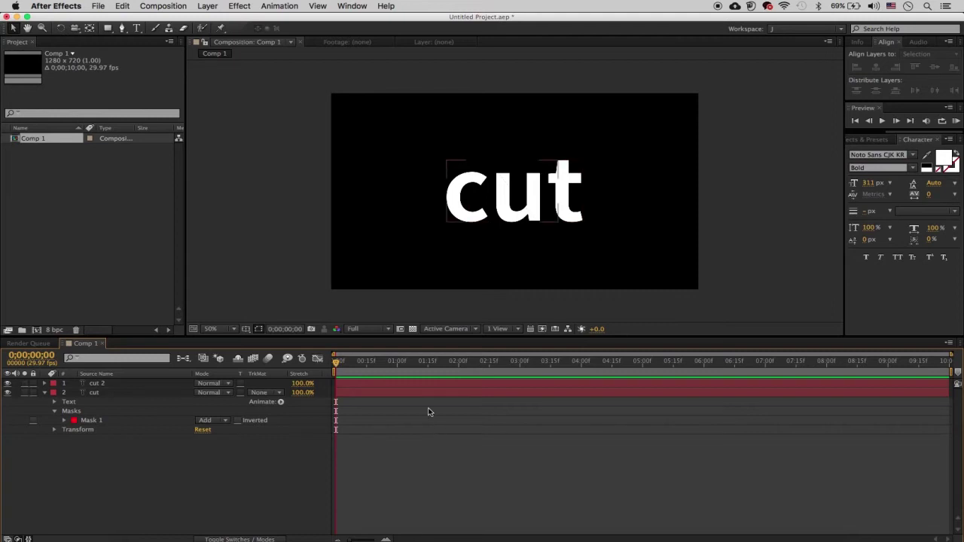
# Step: Delete the "cut 2" layer and duplicate the "cut" layer again
pyautogui.click(356, 384)
pyautogui.press('Delete')
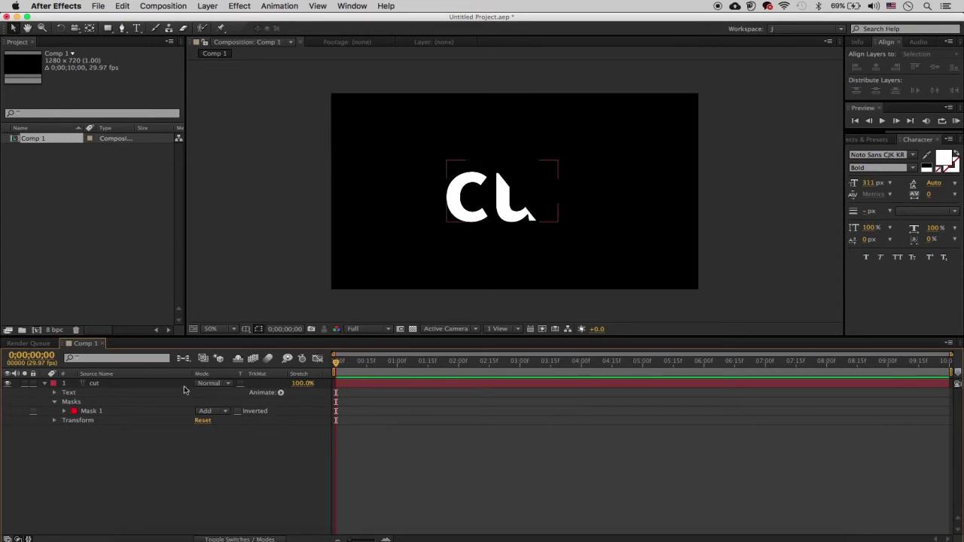
pyautogui.click(176, 384)
pyautogui.click(122, 6)
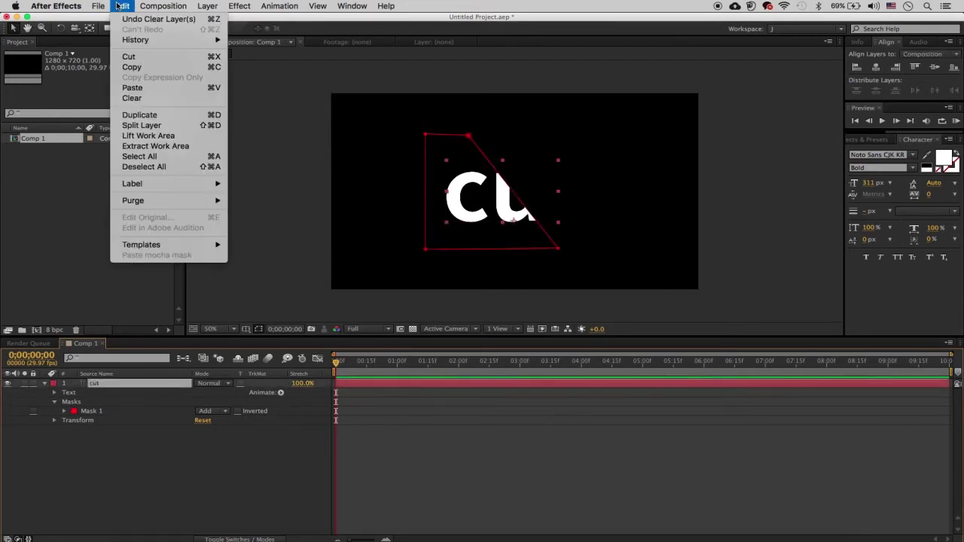
pyautogui.click(177, 115)
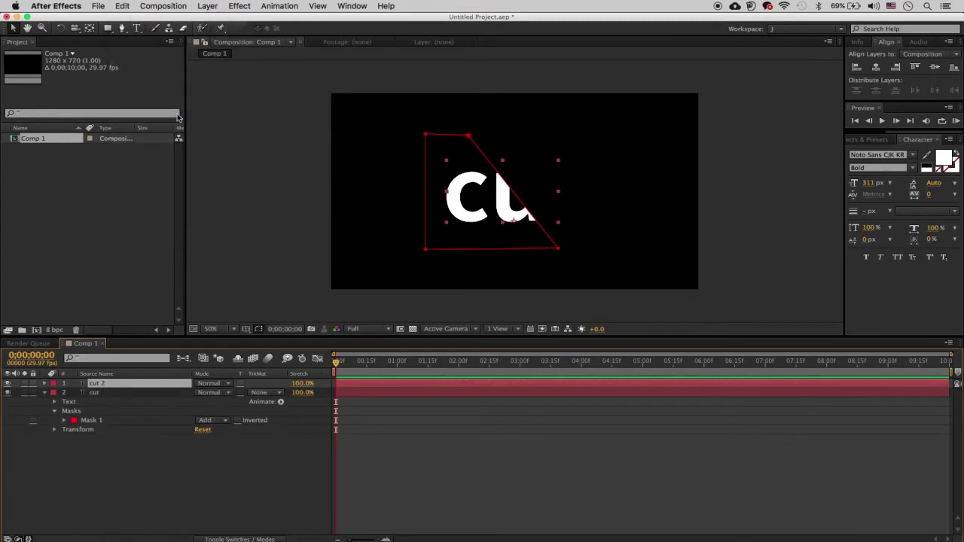
# Step: Invert Mask 1 on the "cut 2" layer and briefly solo that layer to check its part of the word
pyautogui.press('m')
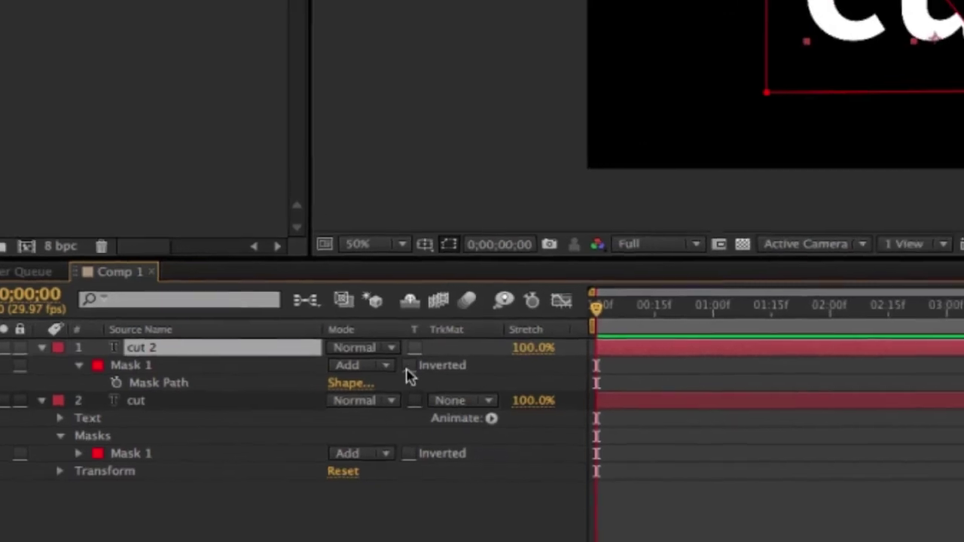
pyautogui.click(450, 356)
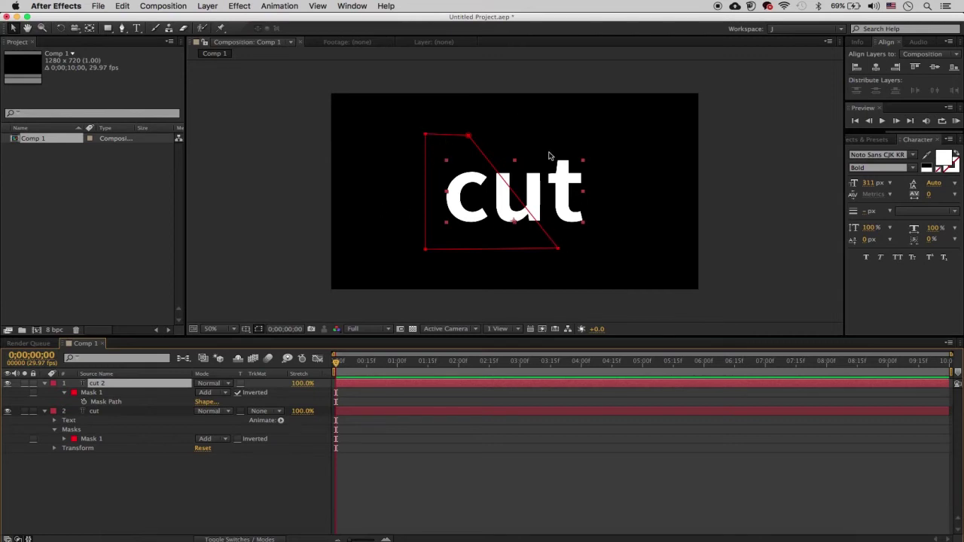
pyautogui.click(24, 383)
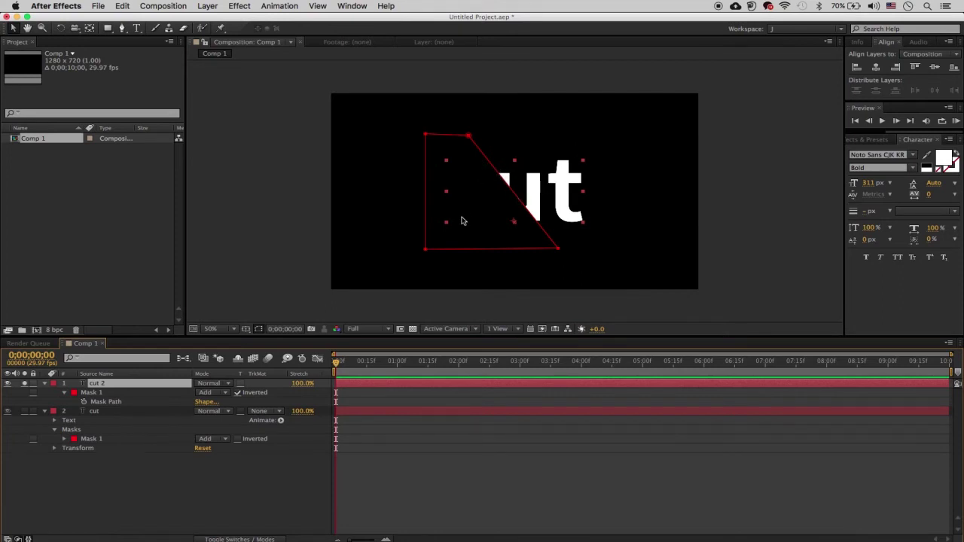
pyautogui.click(25, 384)
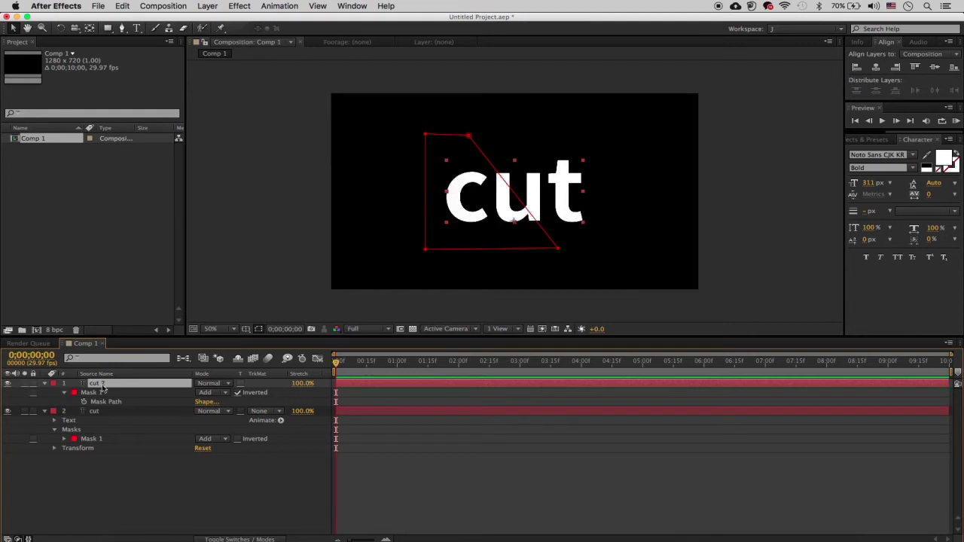
# Step: Delete the copy with the inverted mask and make a fresh duplicate of the "cut" layer
pyautogui.press('Delete')
pyautogui.click(137, 387)
pyautogui.press('super+d')
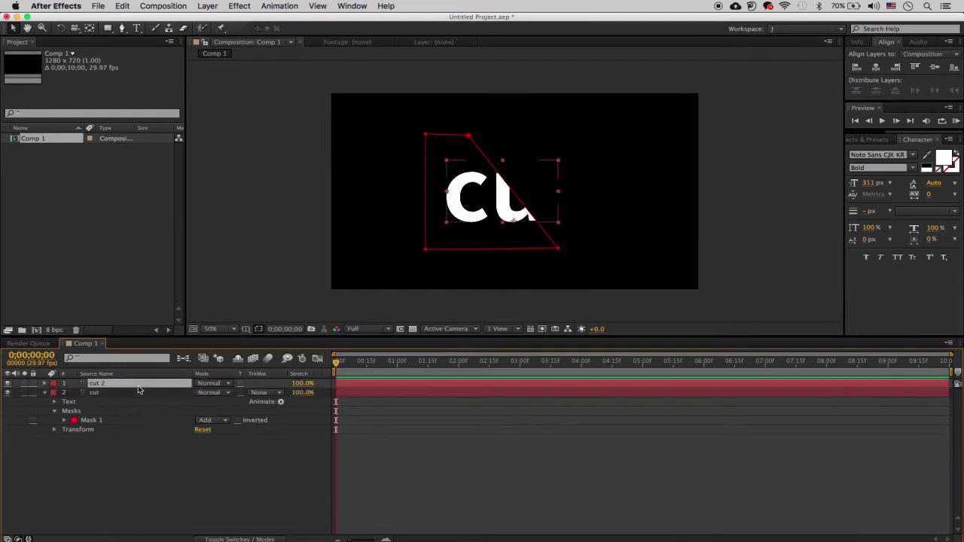
# Step: Move both left mask points of "cut 2" beyond the t, keeping the diagonal edge, to mask the word's right part
pyautogui.click(426, 136)
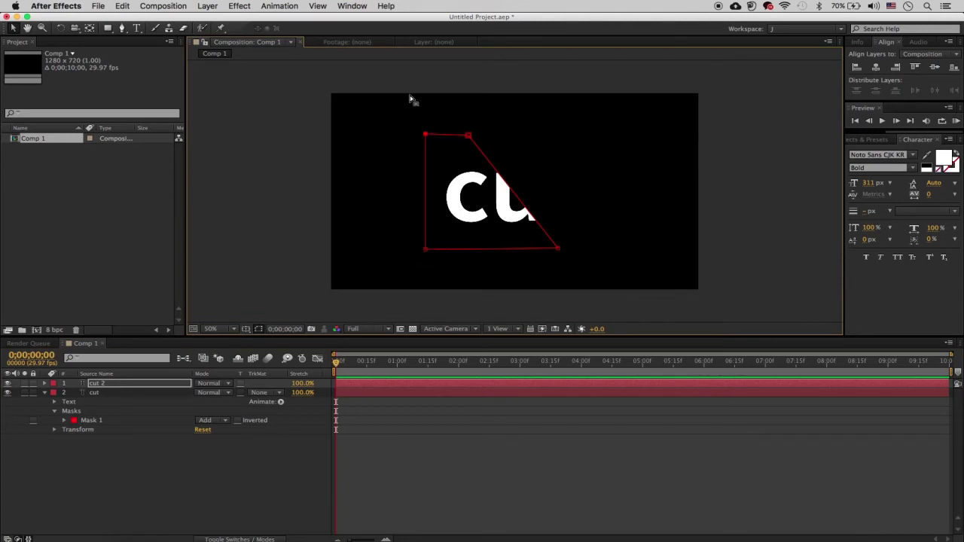
pyautogui.moveTo(409, 97); pyautogui.dragTo(432, 151)
pyautogui.moveTo(395, 217); pyautogui.dragTo(463, 277)
pyautogui.moveTo(427, 250); pyautogui.dragTo(623, 260)
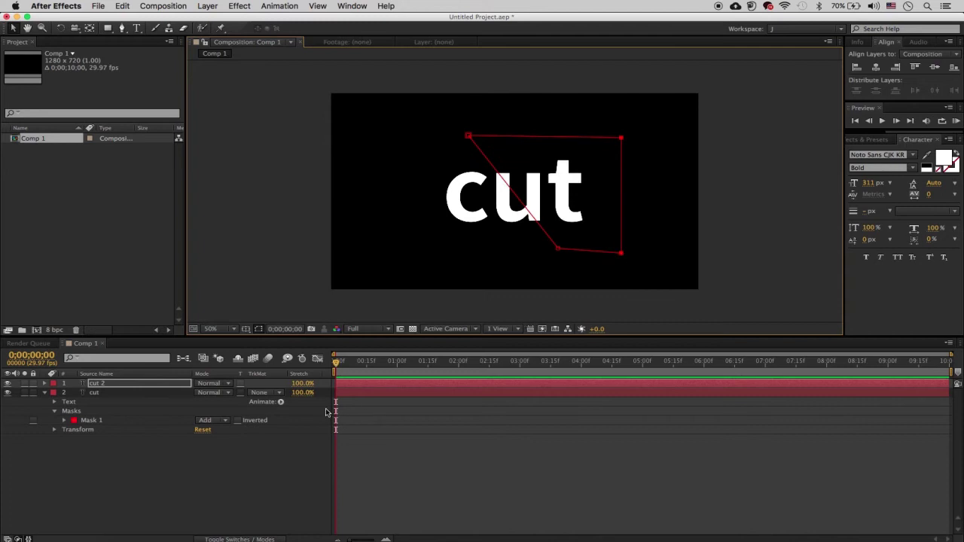
pyautogui.click(360, 395)
pyautogui.click(367, 383)
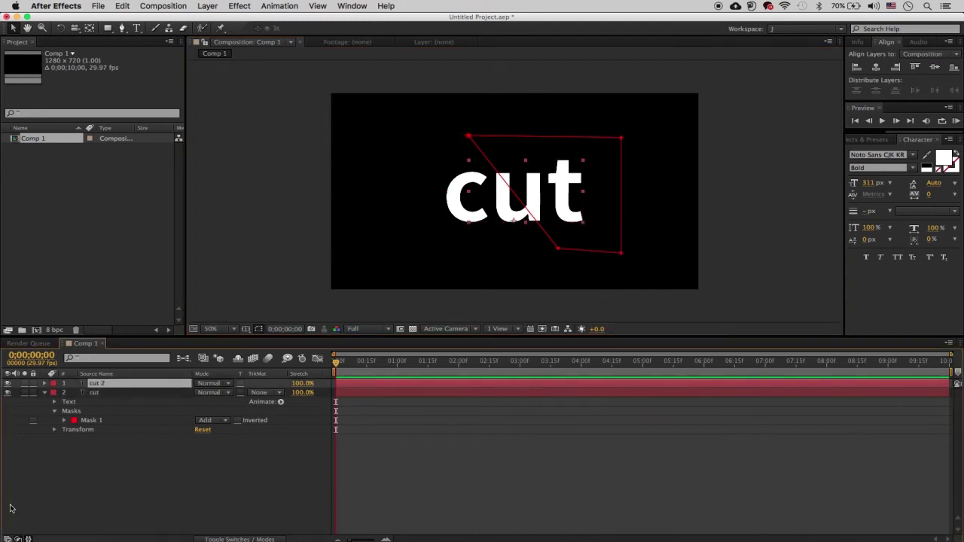
pyautogui.keyDown('shift'); pyautogui.click(131, 394); pyautogui.keyUp('shift')
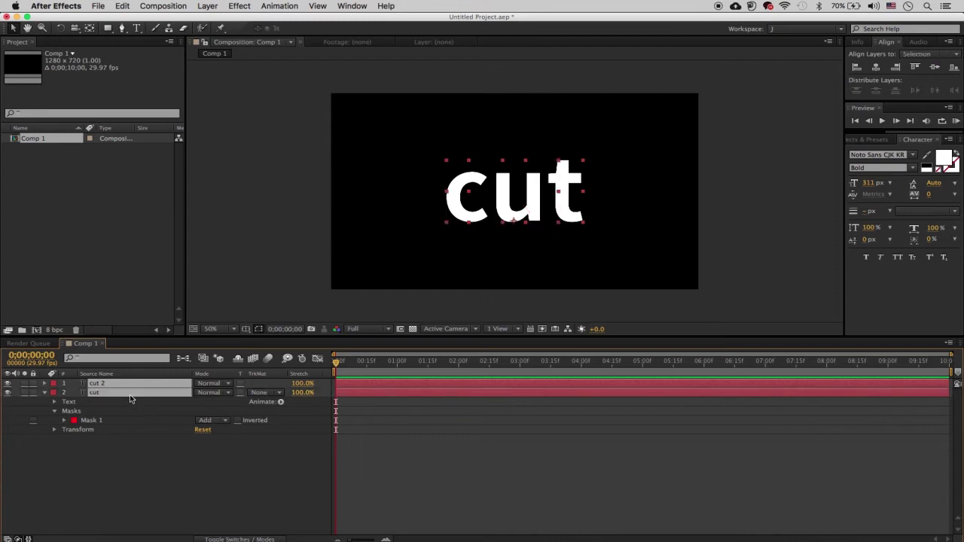
pyautogui.click(158, 455)
# Step: Rename the layer showing the word's left part cut_left and the layer showing its right part cut_right
pyautogui.click(122, 393)
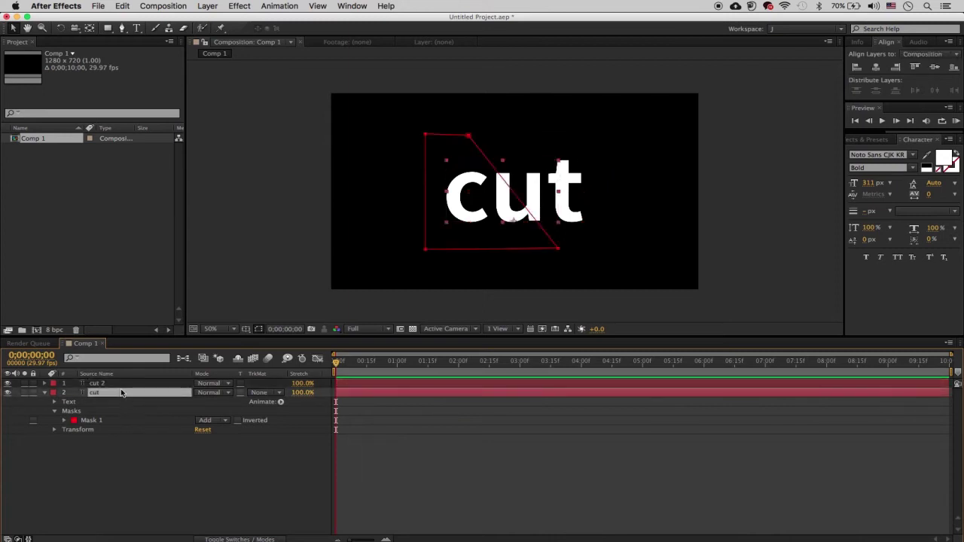
pyautogui.press('Return')
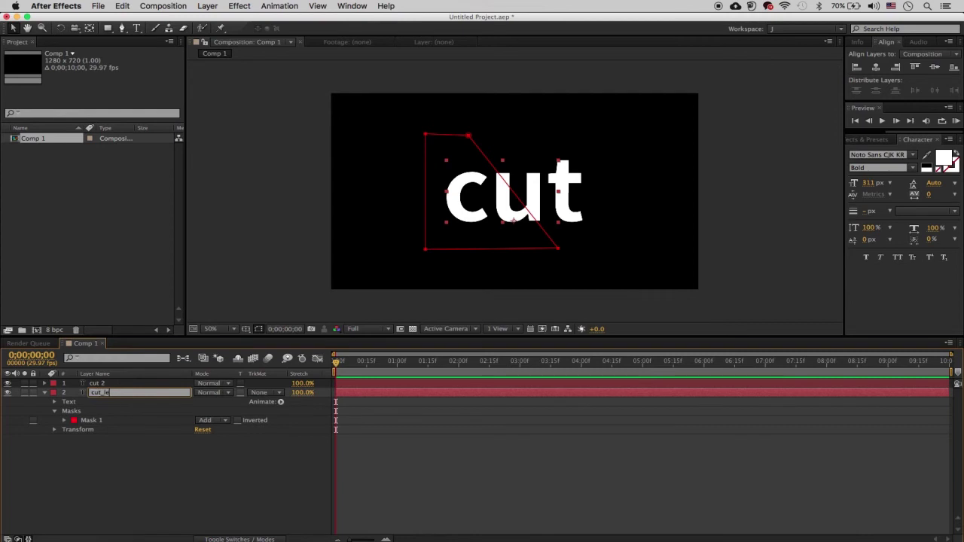
pyautogui.write('cut_left')
pyautogui.press('Return')
pyautogui.click(105, 384)
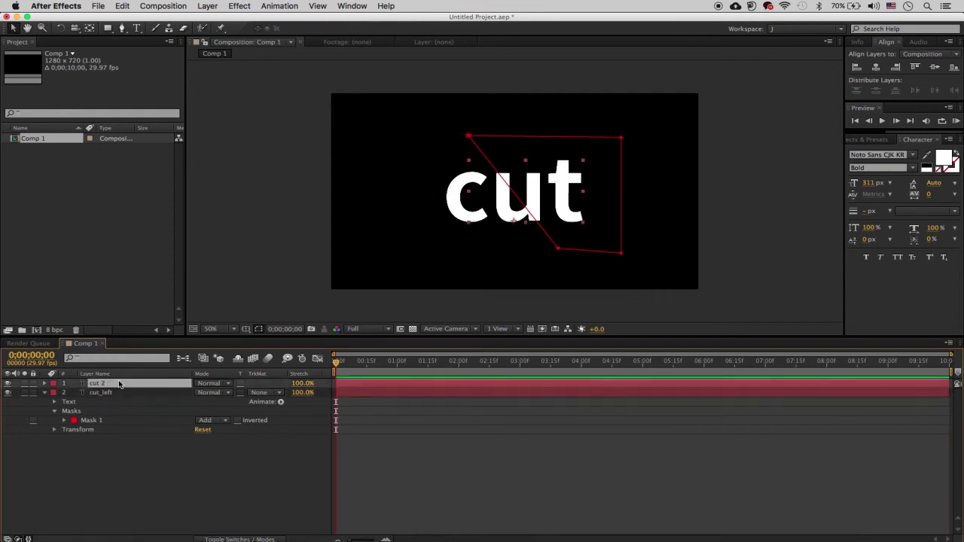
pyautogui.press('Return')
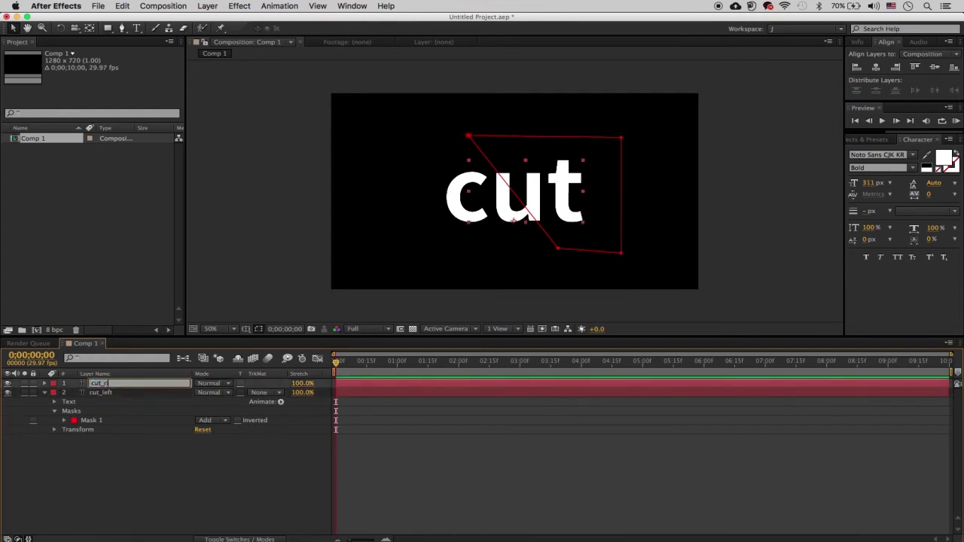
pyautogui.press('Return')
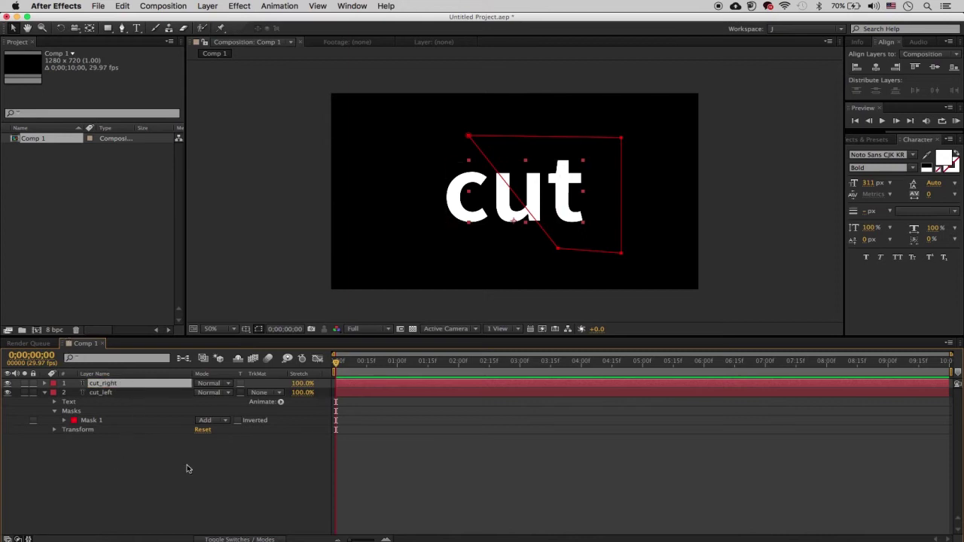
pyautogui.click(167, 482)
# Step: Enable Position keyframing on both cut_left and cut_right at 0;00;00;00
pyautogui.click(92, 393)
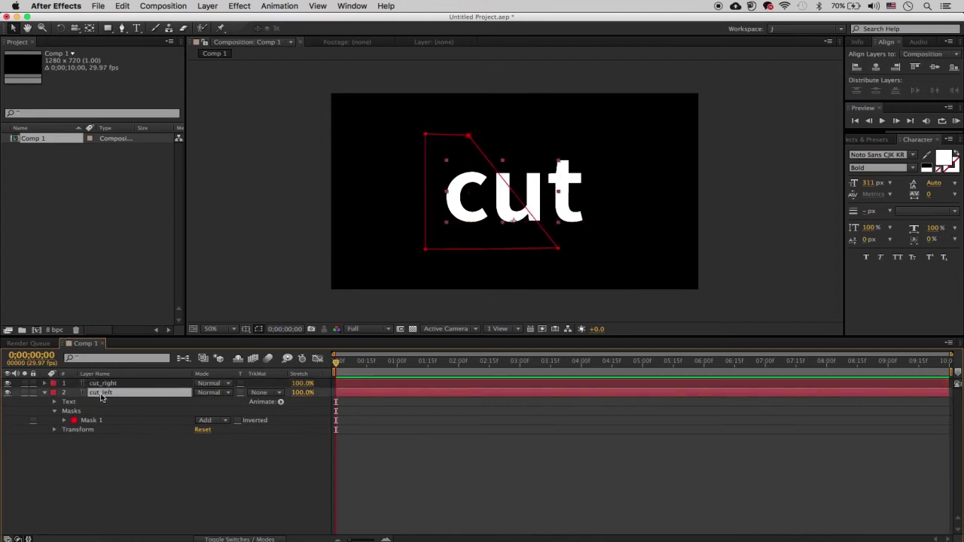
pyautogui.keyDown('shift'); pyautogui.click(108, 385); pyautogui.keyUp('shift')
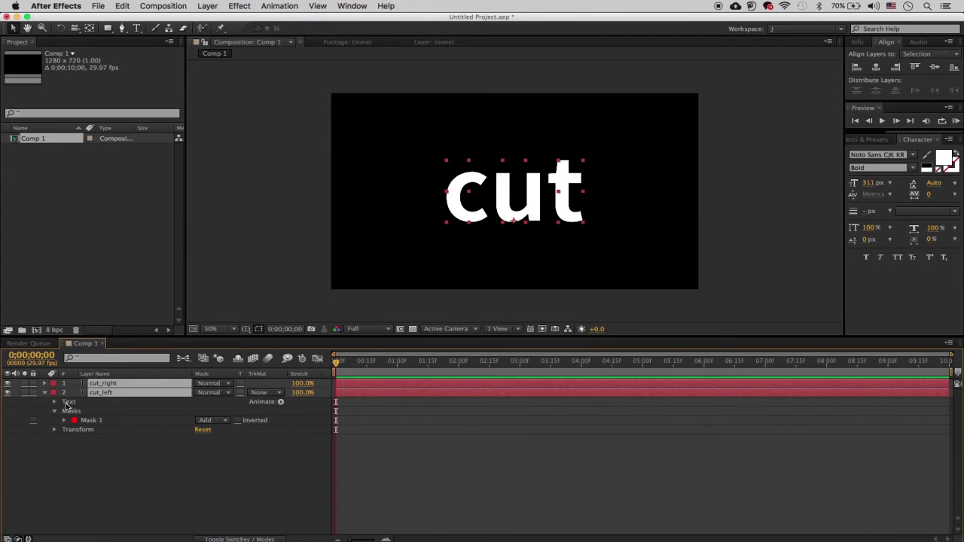
pyautogui.press('p')
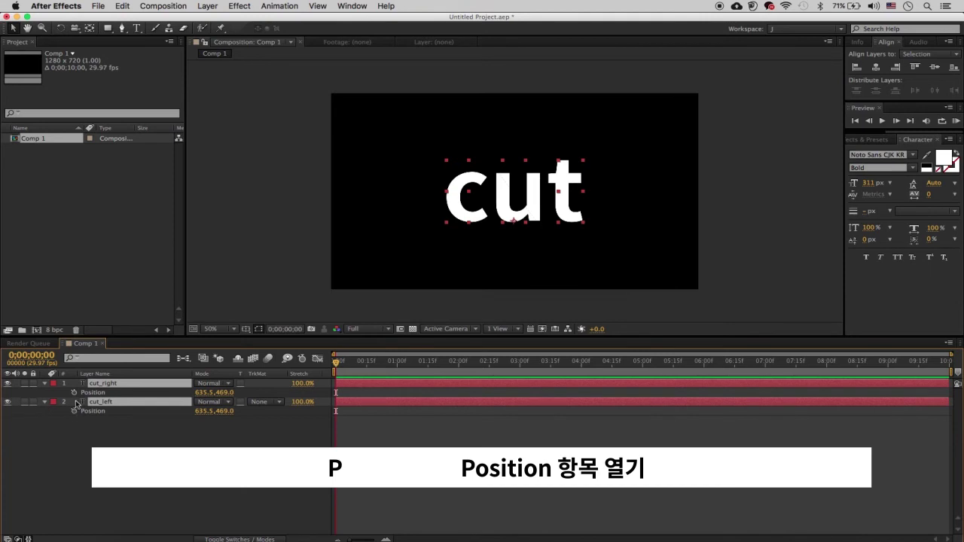
pyautogui.click(74, 393)
pyautogui.click(74, 412)
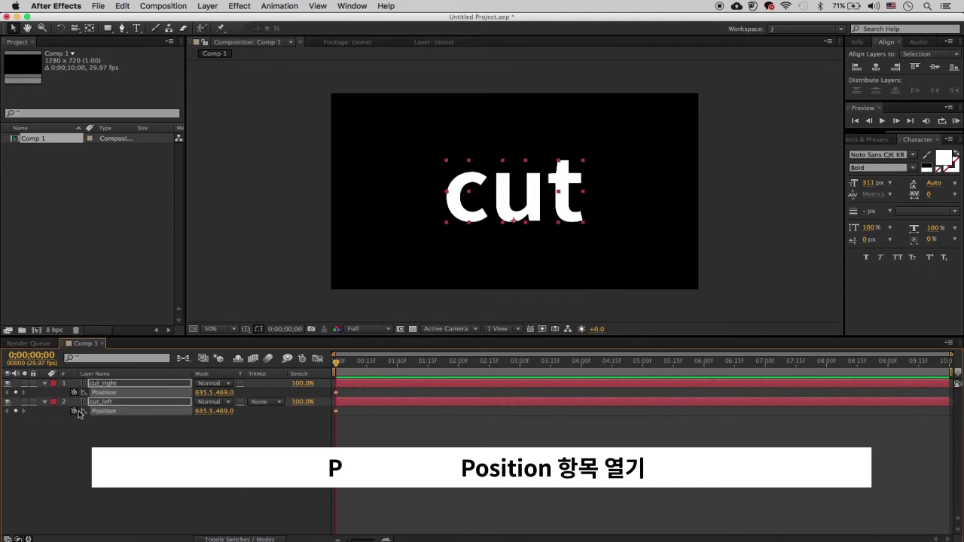
# Step: Keyframe both layers' Position at 635.5, 1073.0, straight below the frame, at 0;00;01;01 and preview the fall
pyautogui.click(398, 366)
pyautogui.moveTo(228, 393); pyautogui.dragTo(533, 388)
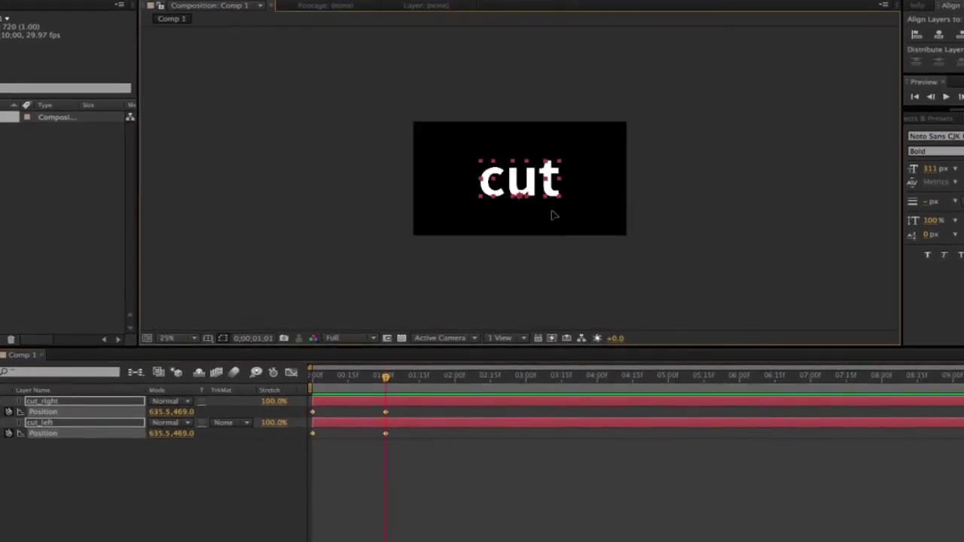
pyautogui.moveTo(551, 211); pyautogui.dragTo(571, 293)
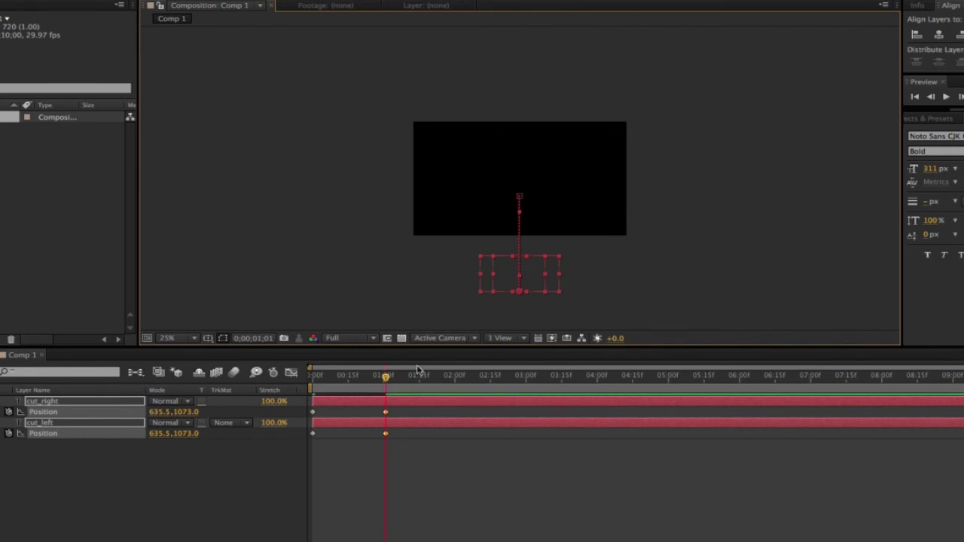
pyautogui.click(321, 377)
pyautogui.click(418, 499)
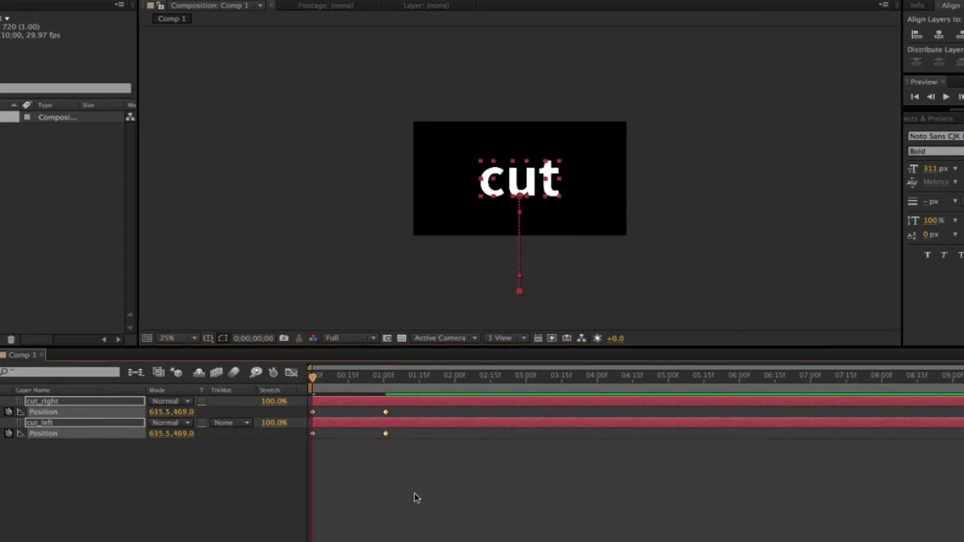
pyautogui.press('space')
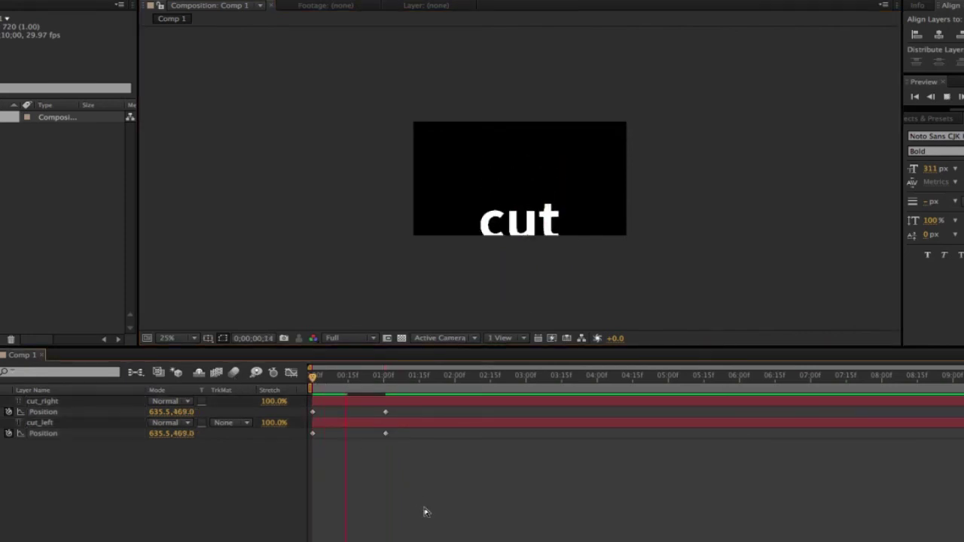
pyautogui.press('space')
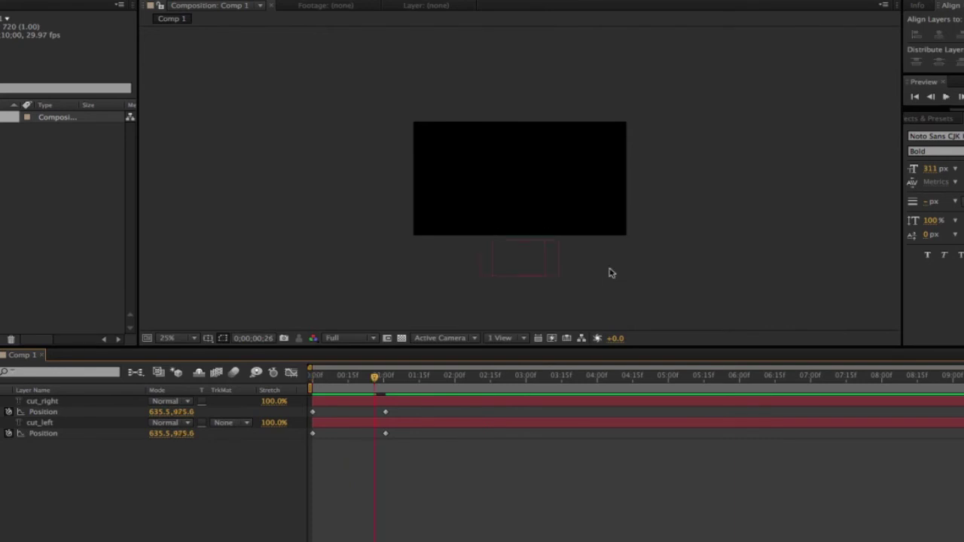
# Step: Delay the starting Position keyframes of both layers to about frame 8 and preview the motion from the beginning
pyautogui.press(',')
pyautogui.press(',')
pyautogui.press(',')
pyautogui.press('.')
pyautogui.press('.')
pyautogui.press('.')
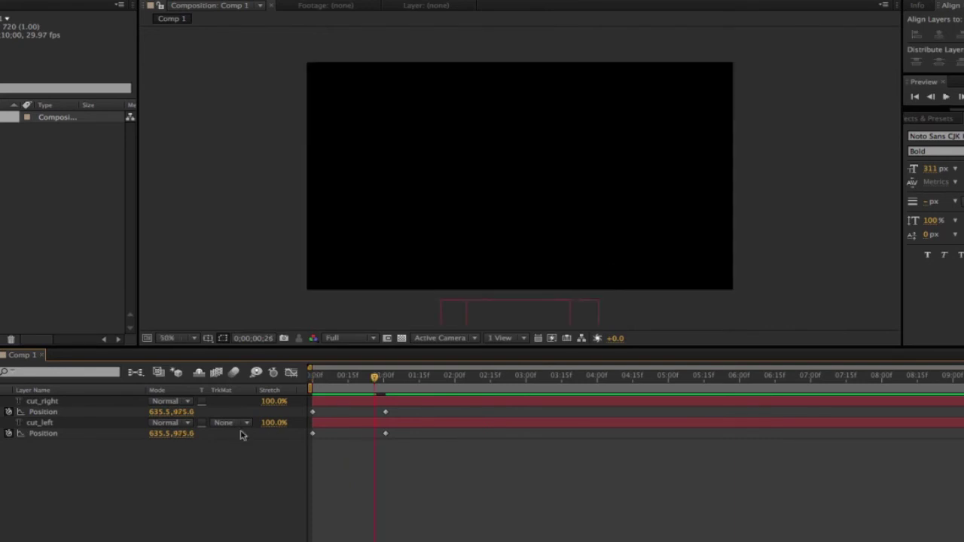
pyautogui.moveTo(360, 380); pyautogui.dragTo(254, 379)
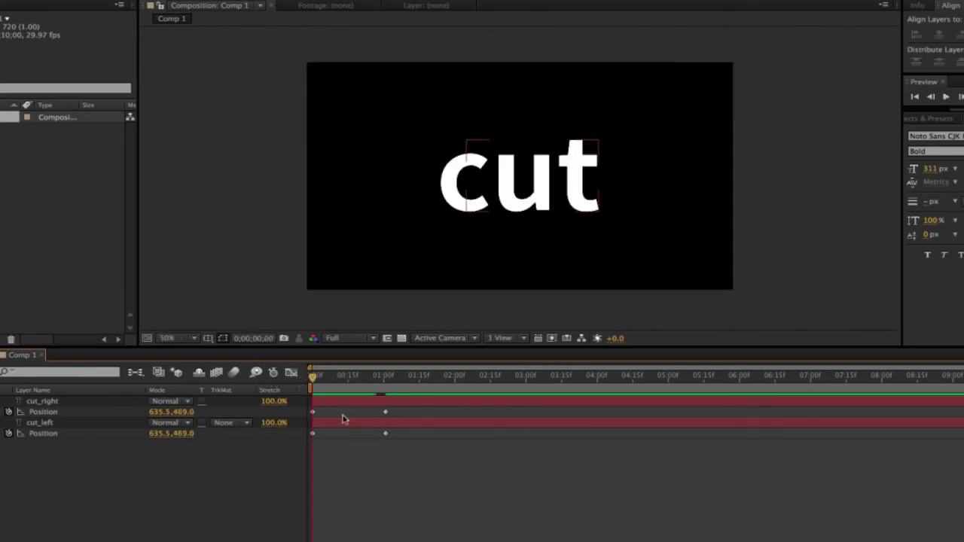
pyautogui.moveTo(338, 416); pyautogui.dragTo(331, 436)
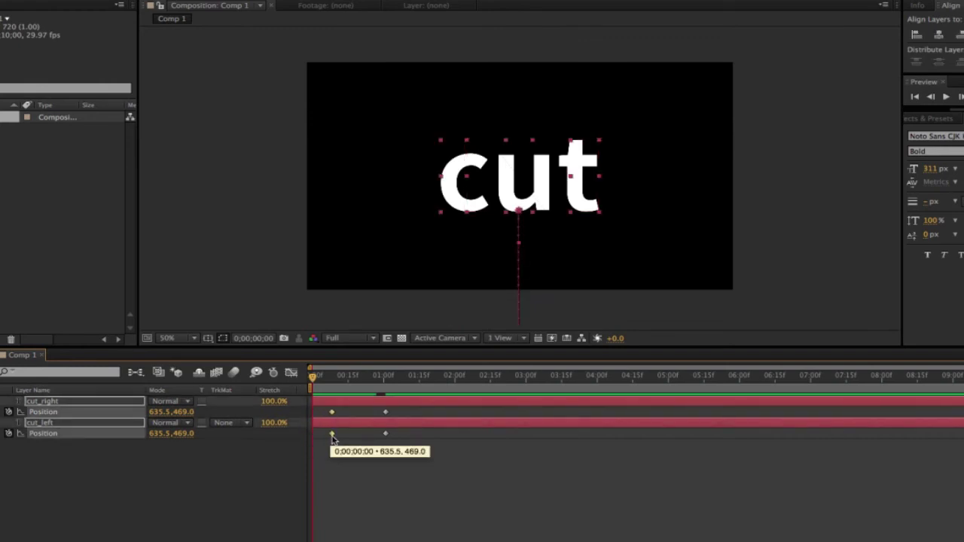
pyautogui.click(376, 469)
pyautogui.press('space')
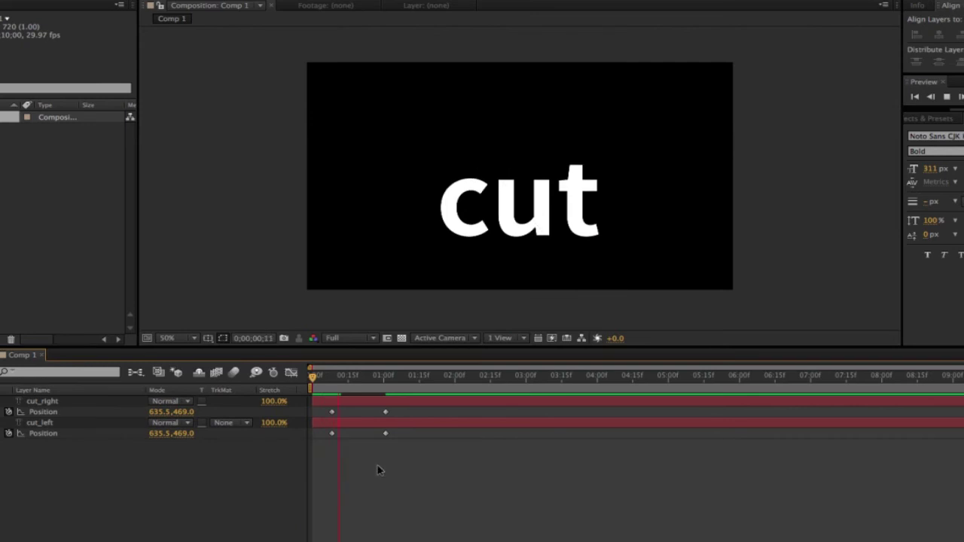
pyautogui.press('space')
# Step: Speed up the fall by moving both layers' ending Position keyframes to 0;00;00;19, and preview it from the start
pyautogui.moveTo(408, 464); pyautogui.dragTo(357, 419)
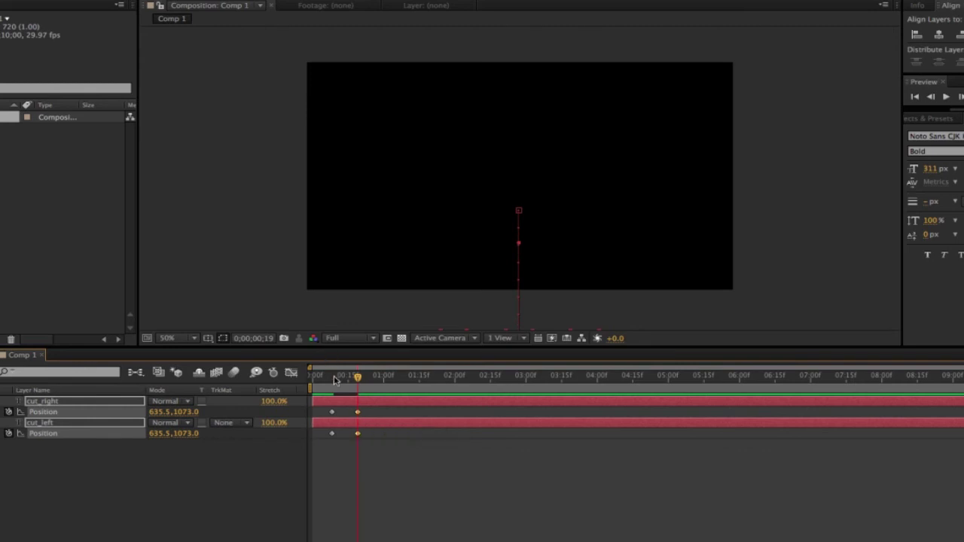
pyautogui.moveTo(336, 377); pyautogui.dragTo(210, 383)
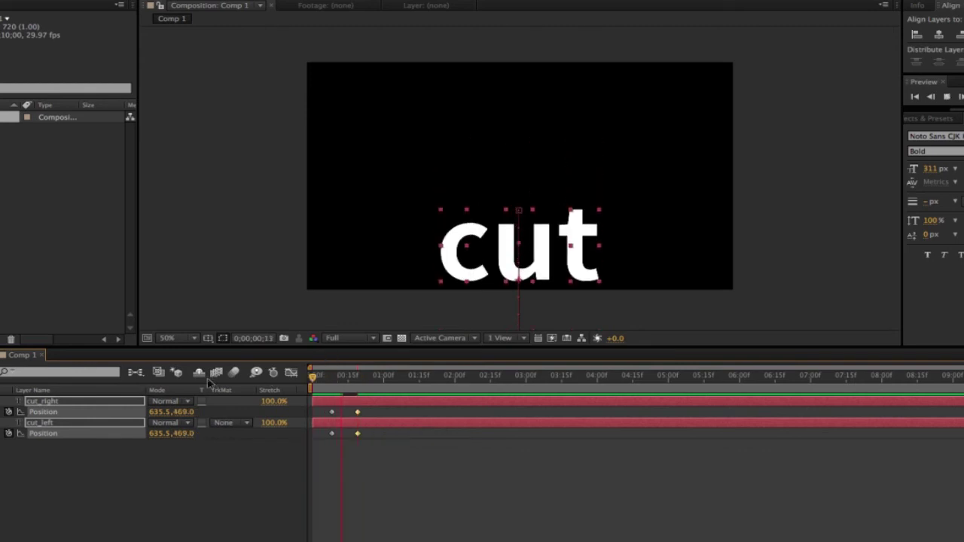
pyautogui.press('space')
pyautogui.click(292, 516)
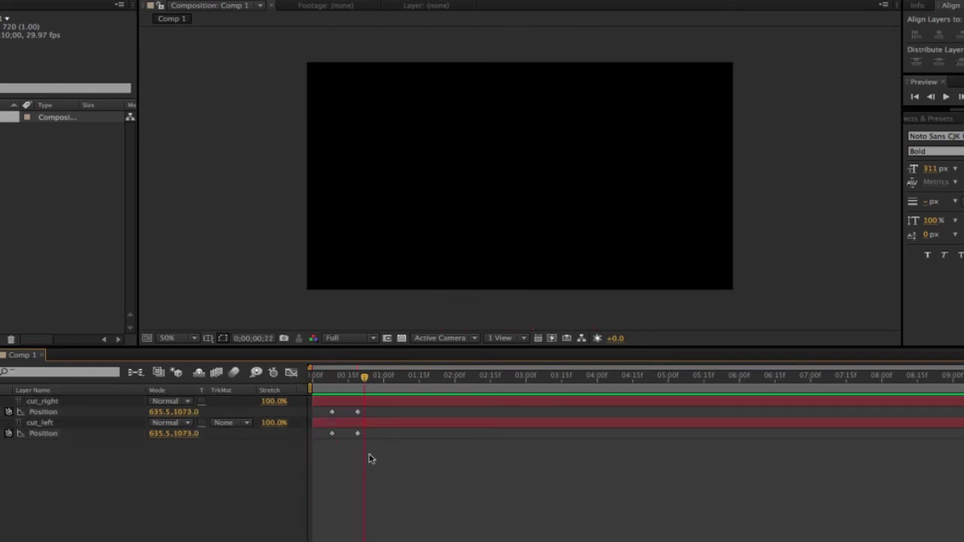
# Step: Shift cut_right's two Position keyframes to about frames 14 and 25 so it falls after cut_left, and preview the staggered motion
pyautogui.moveTo(381, 417); pyautogui.dragTo(347, 415)
pyautogui.moveTo(360, 379); pyautogui.dragTo(290, 375)
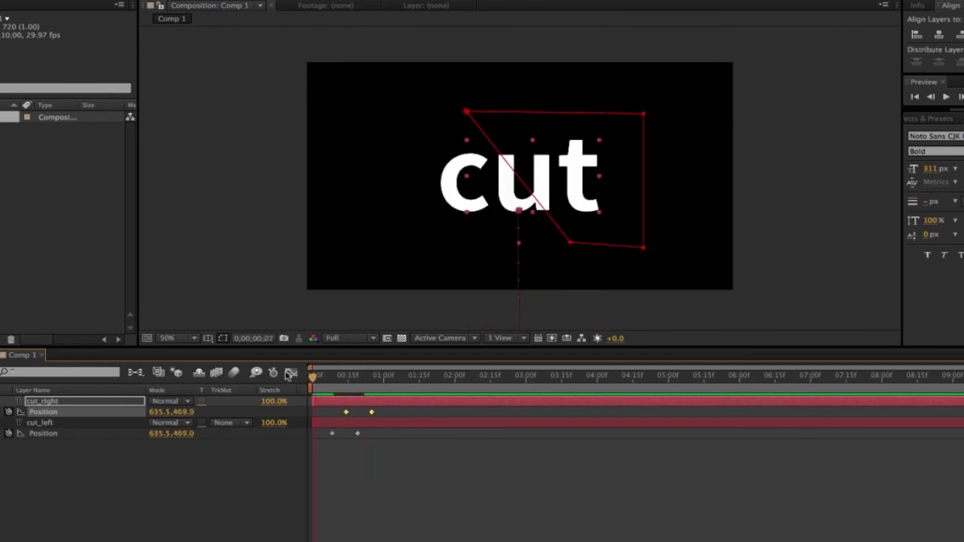
pyautogui.press('space')
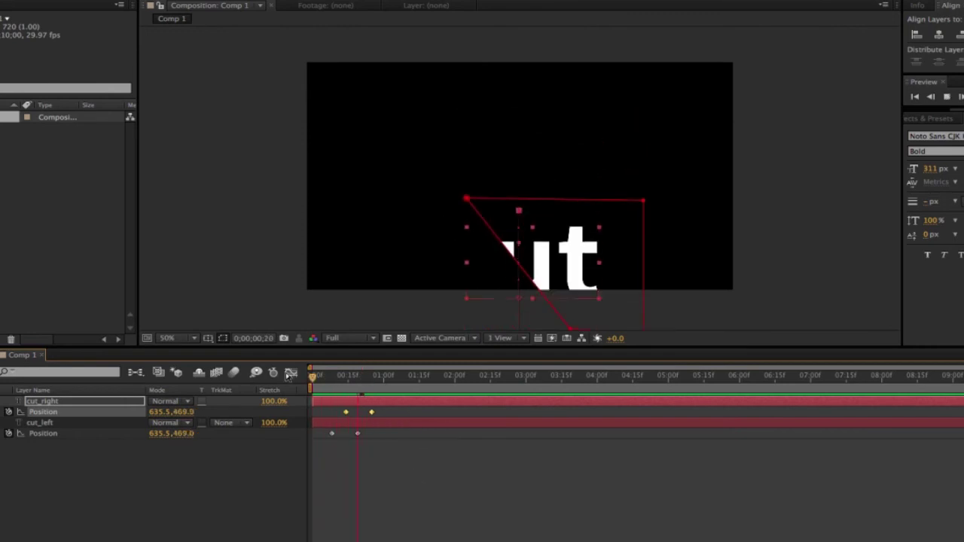
pyautogui.press('space')
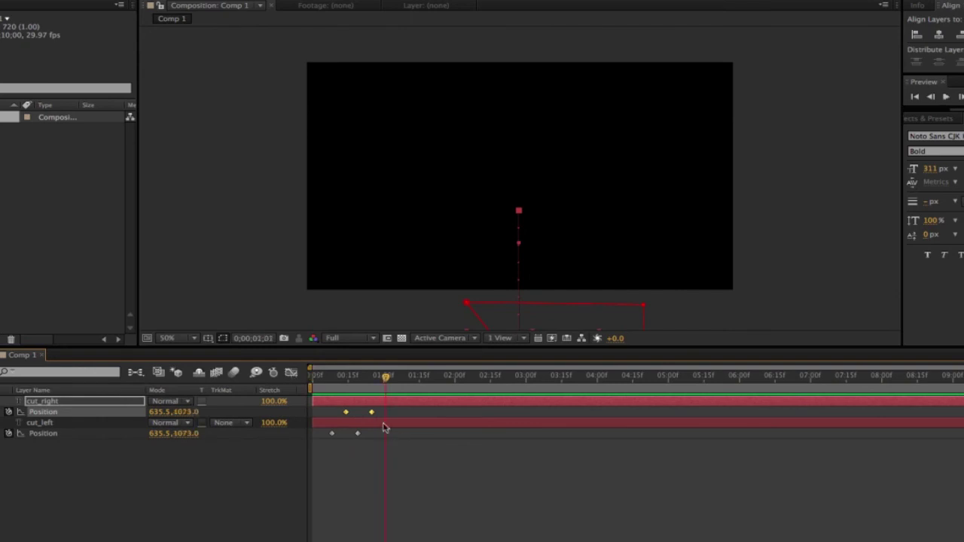
pyautogui.moveTo(350, 381); pyautogui.dragTo(308, 386)
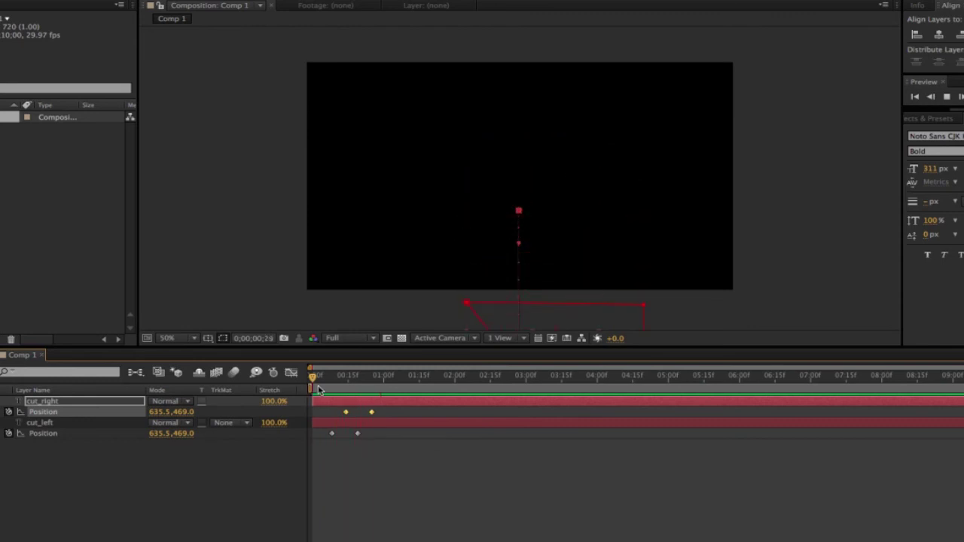
# Step: Reveal cut_left's Rotation alongside its Position and set a 0° keyframe at 0;00;00;08
pyautogui.moveTo(318, 389); pyautogui.dragTo(339, 388)
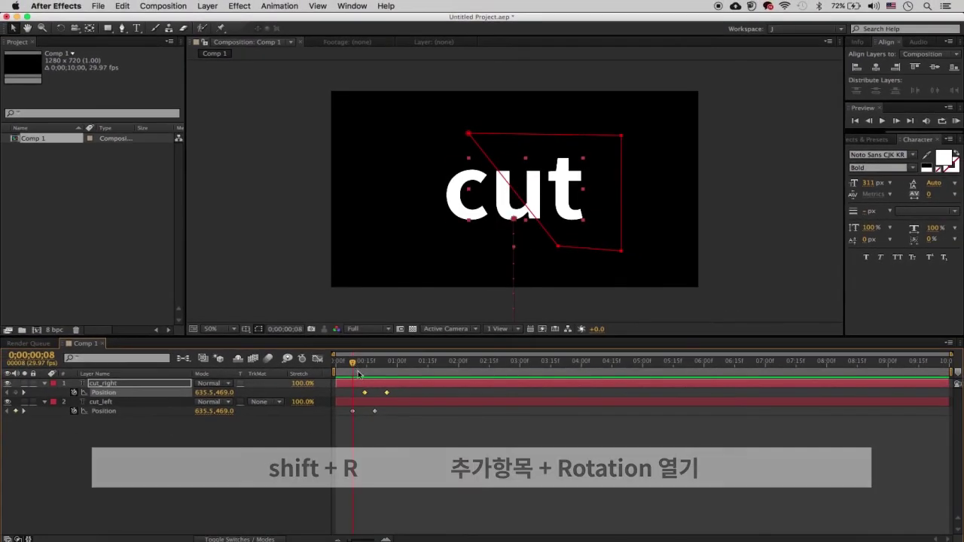
pyautogui.click(374, 405)
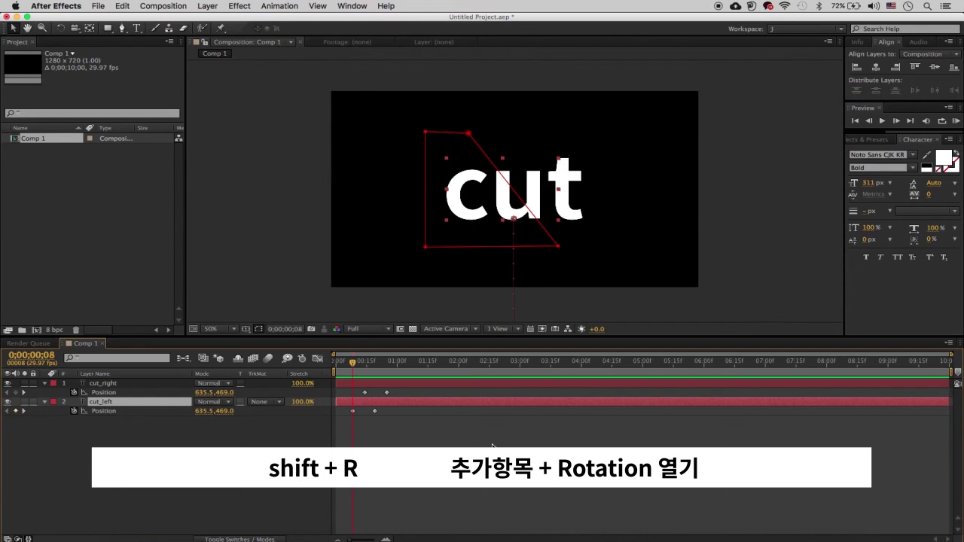
pyautogui.hotkey('shift', 'r')
pyautogui.click(73, 420)
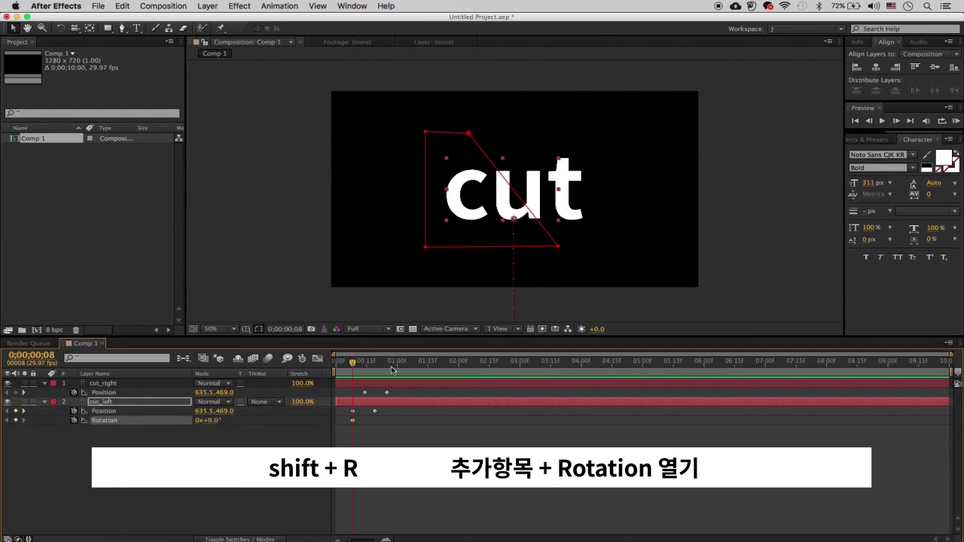
# Step: Keyframe cut_left's Rotation at +19°, align that keyframe with the layer's last Position keyframe, and preview the result
pyautogui.moveTo(360, 362); pyautogui.dragTo(363, 365)
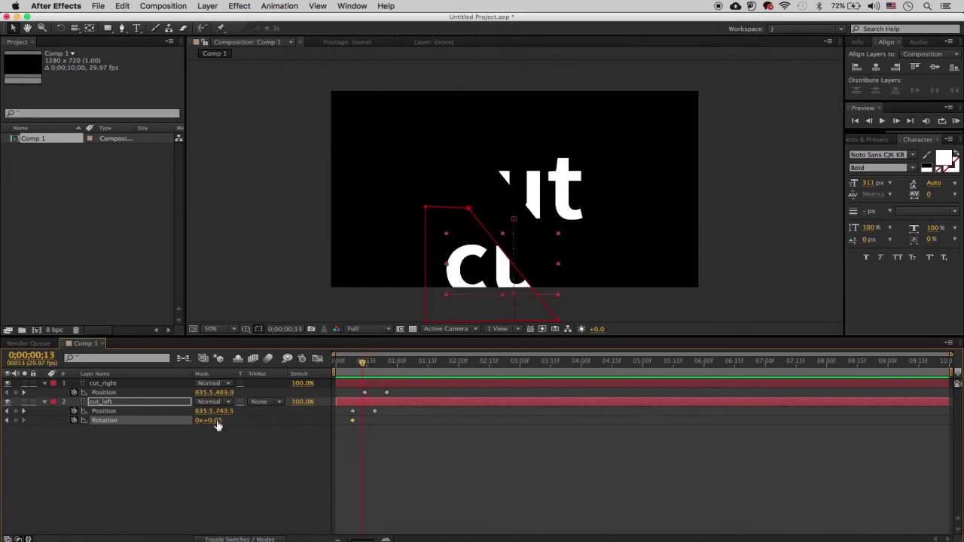
pyautogui.moveTo(214, 421); pyautogui.dragTo(231, 420)
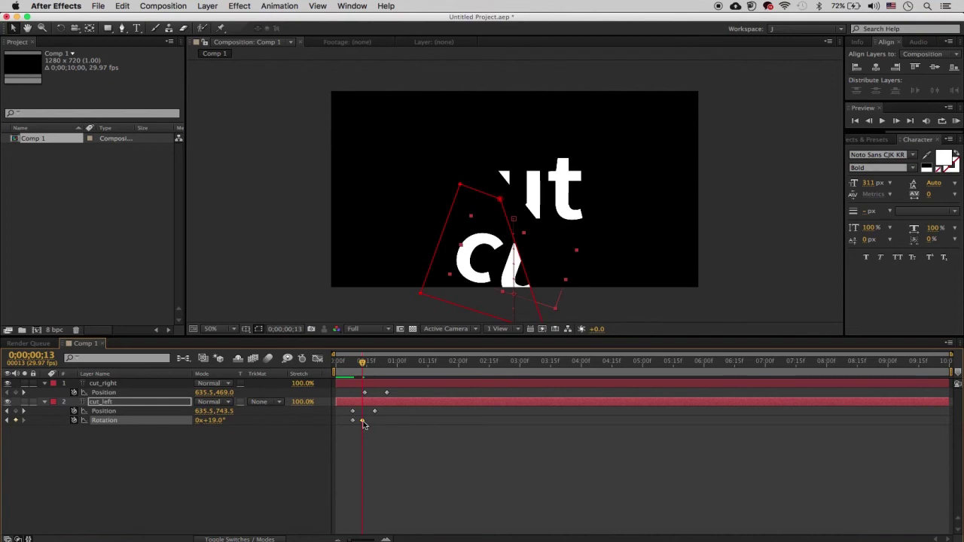
pyautogui.moveTo(362, 422); pyautogui.dragTo(375, 423)
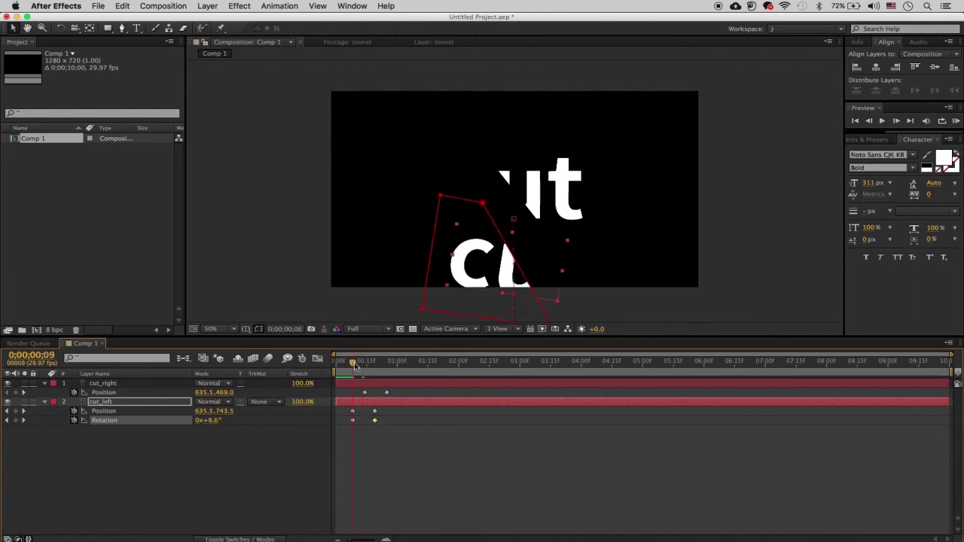
pyautogui.press('space')
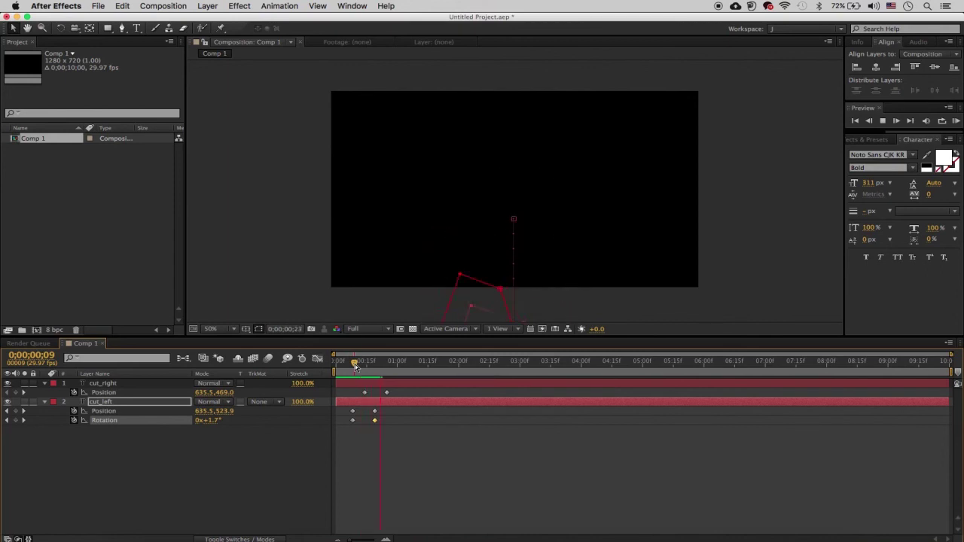
pyautogui.moveTo(354, 363); pyautogui.dragTo(340, 364)
pyautogui.press('space')
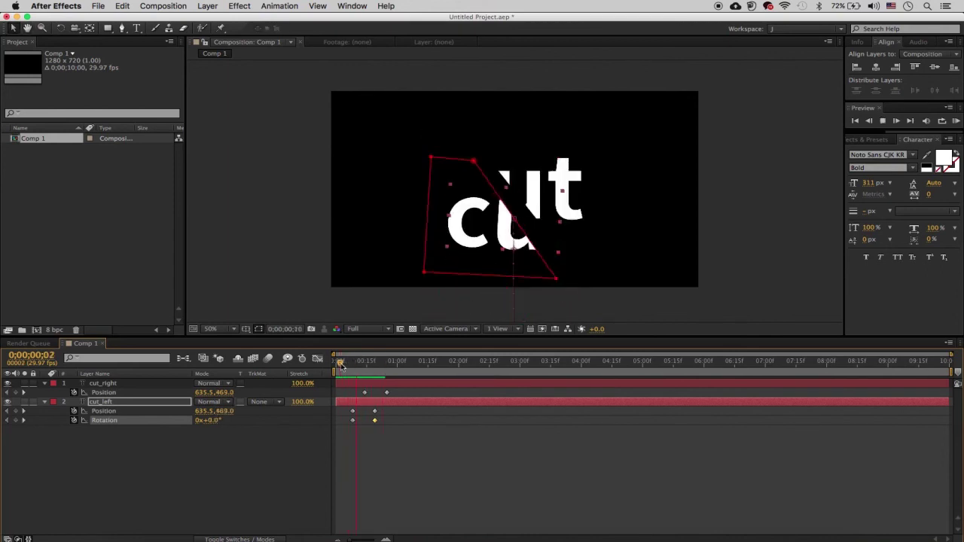
pyautogui.press('space')
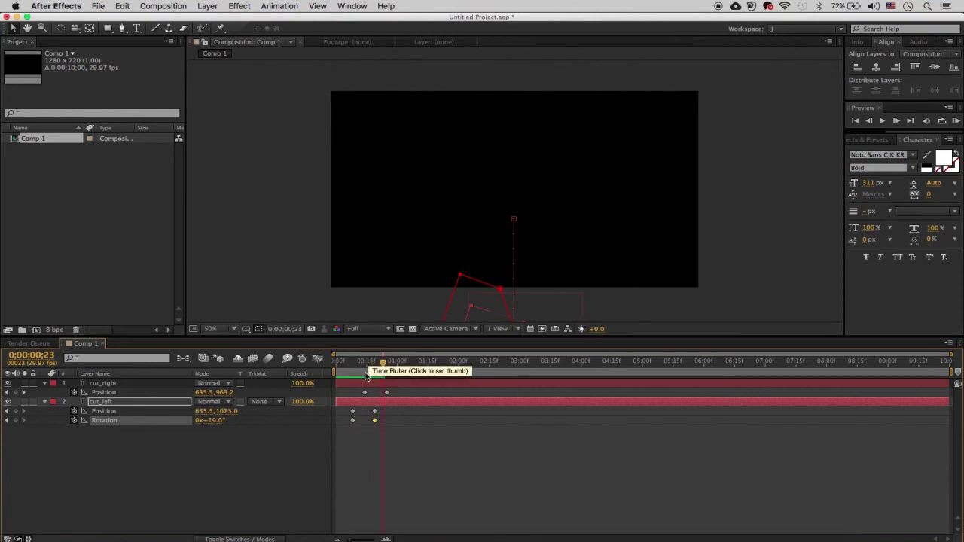
# Step: Reveal cut_right's Rotation alongside its Position and set a 0° keyframe at 0;00;00;14
pyautogui.moveTo(383, 369); pyautogui.dragTo(365, 364)
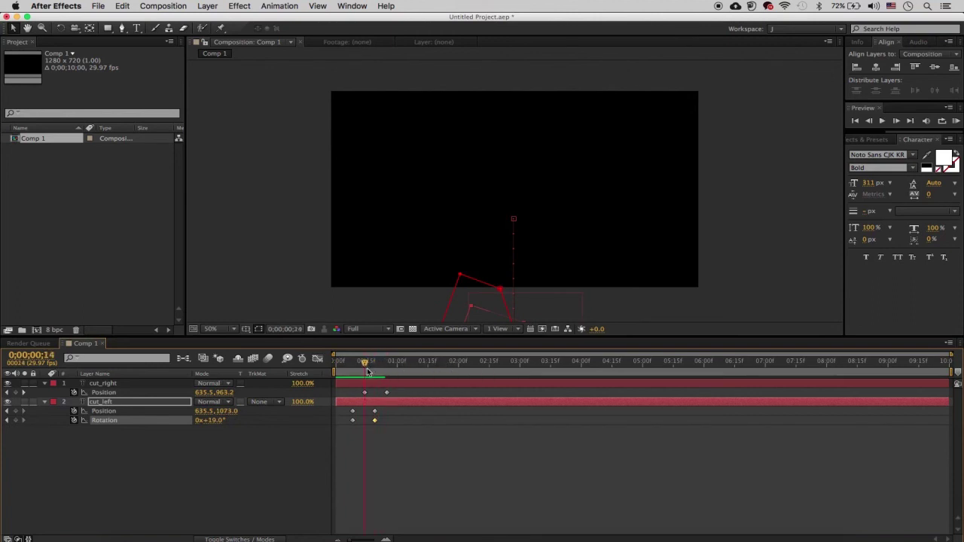
pyautogui.click(382, 388)
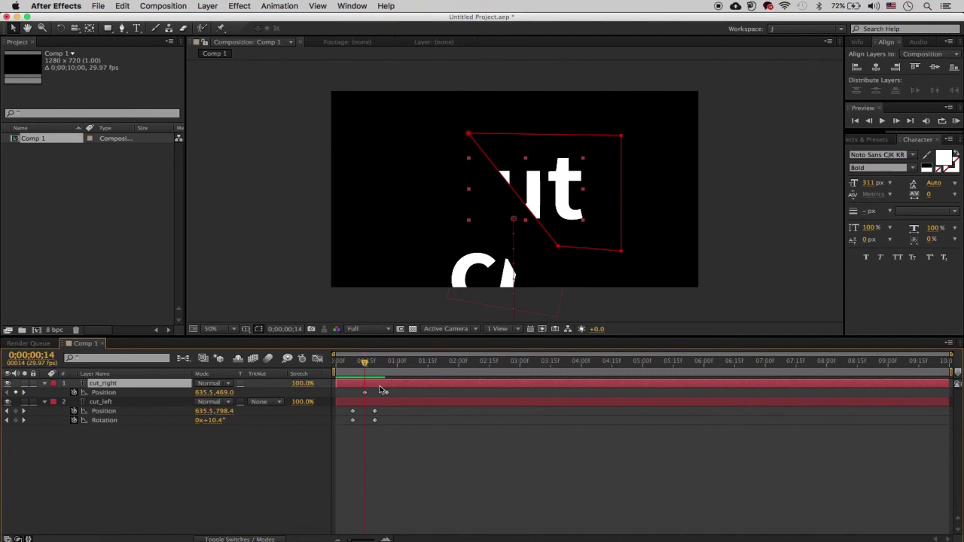
pyautogui.hotkey('shift', 'r')
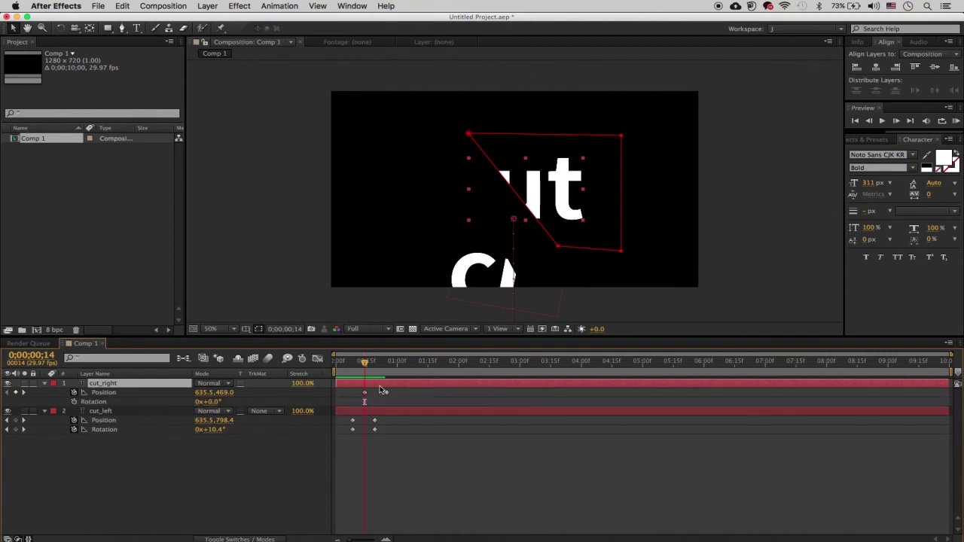
pyautogui.click(74, 402)
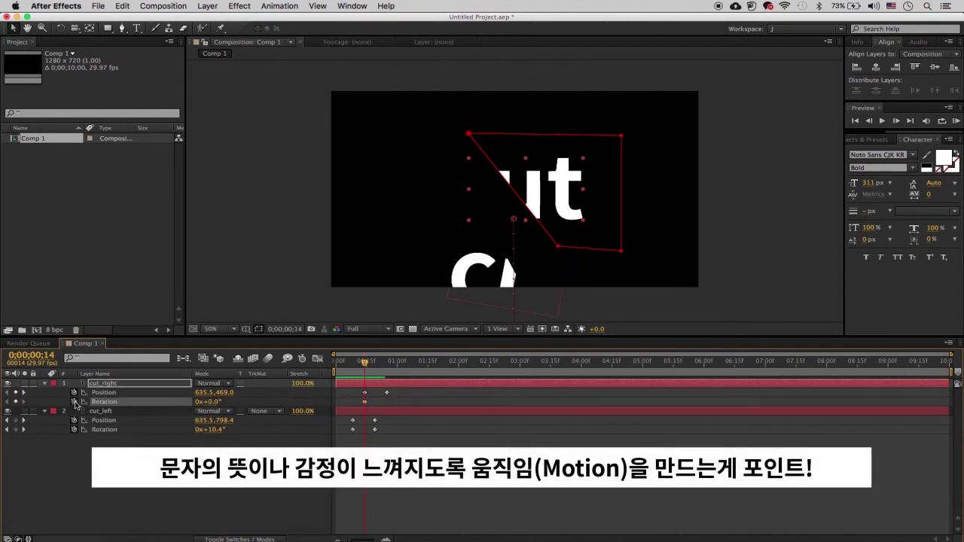
# Step: Set cut_right's Rotation to -20° at 0;00;00;25, level with its last Position keyframe
pyautogui.moveTo(369, 366); pyautogui.dragTo(387, 366)
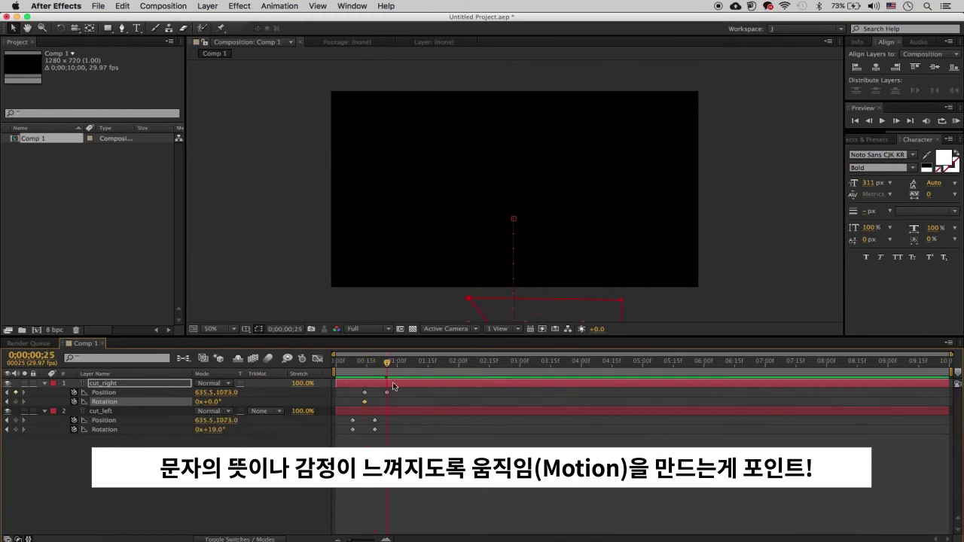
pyautogui.moveTo(582, 250); pyautogui.dragTo(573, 174)
pyautogui.moveTo(206, 402); pyautogui.dragTo(195, 403)
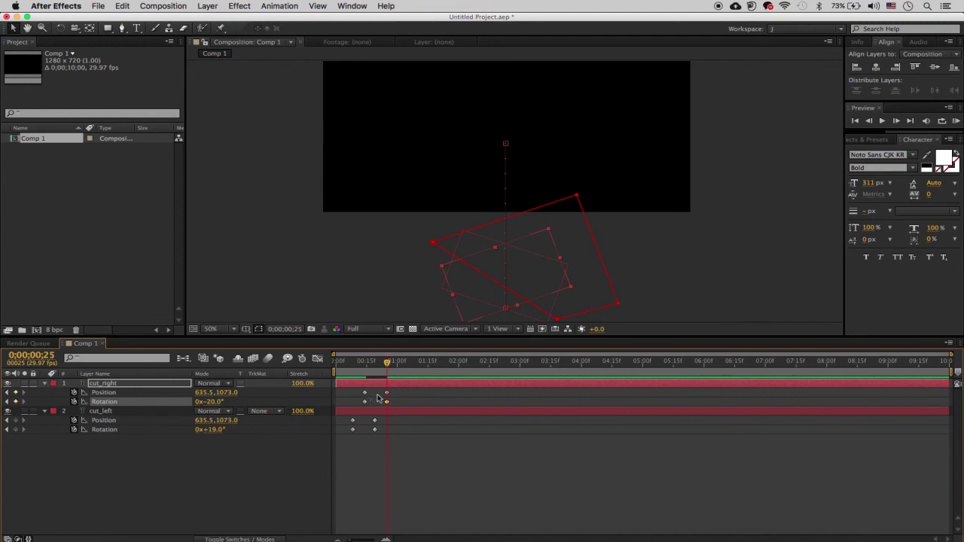
# Step: Preview both rotating halves from the start and trim the work area to just over one second
pyautogui.moveTo(387, 363); pyautogui.dragTo(321, 365)
pyautogui.press('space')
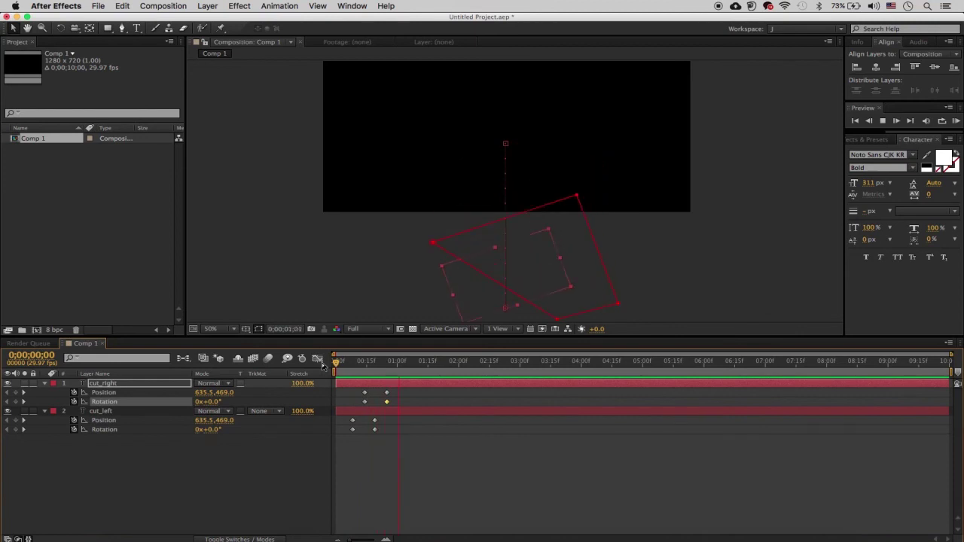
pyautogui.press('space')
pyautogui.press('space')
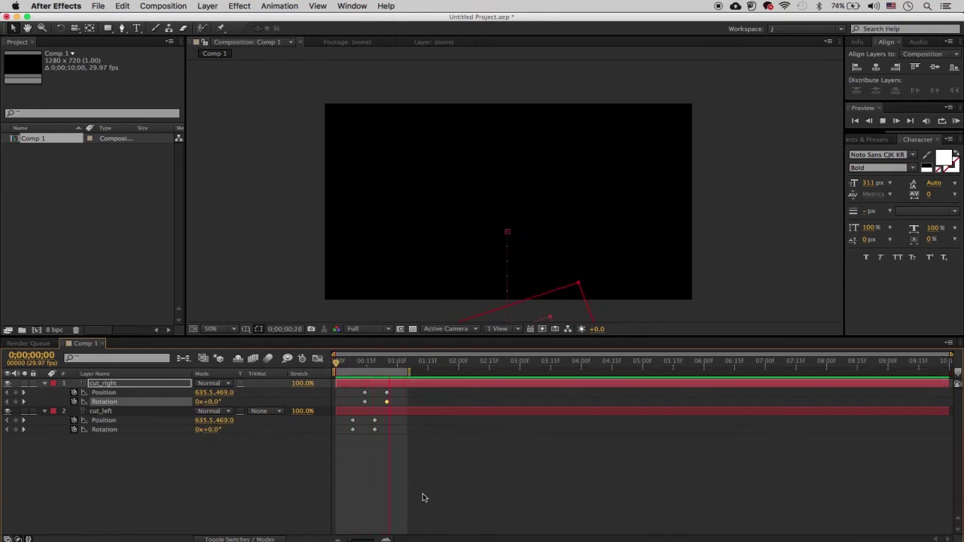
# Step: Tighten the keyframes so cut_left ends at about frame 15 and cut_right runs from about frame 12 to 19, and preview
pyautogui.moveTo(396, 390)
pyautogui.mouseDown()
pyautogui.moveTo(377, 431)
pyautogui.moveTo(366, 423)
pyautogui.moveTo(389, 393)
pyautogui.moveTo(361, 405)
pyautogui.mouseUp()
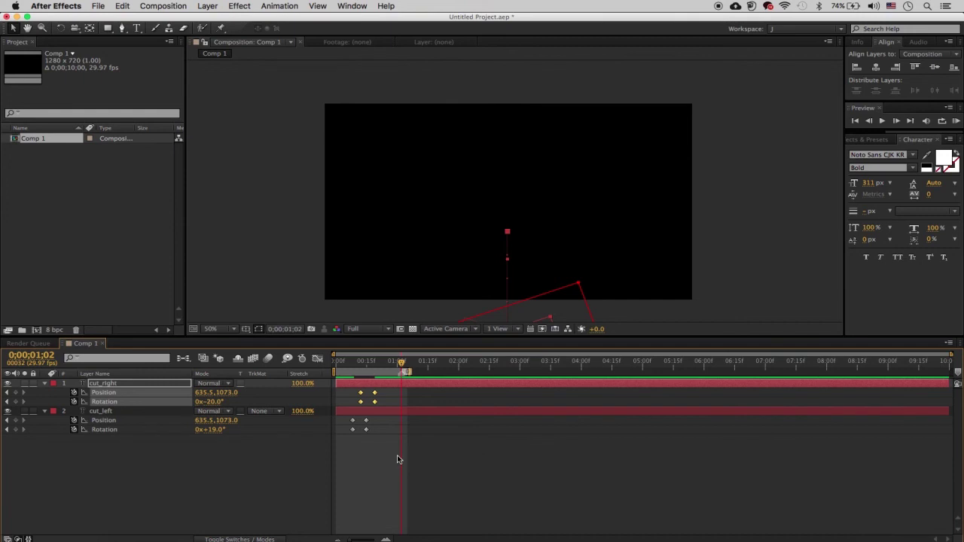
pyautogui.press('KP_0')
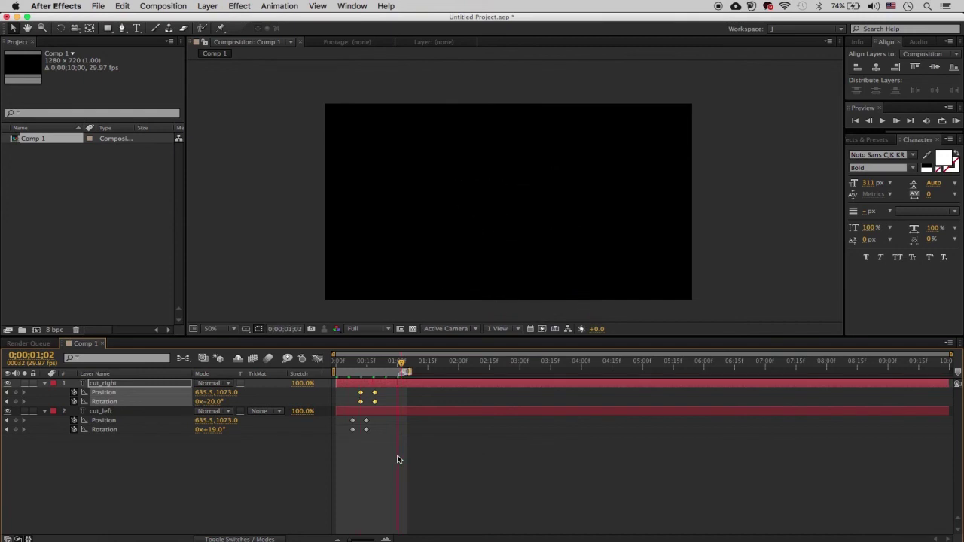
pyautogui.press('space')
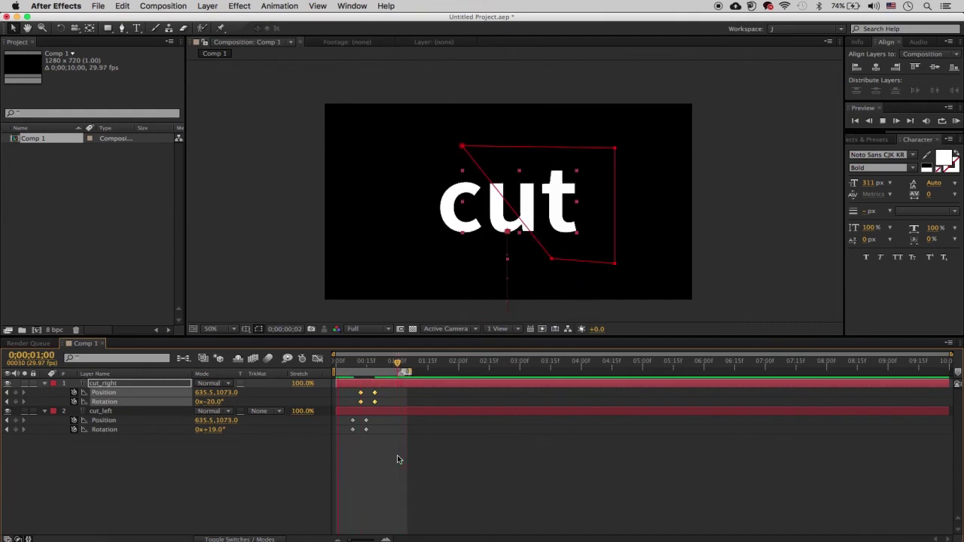